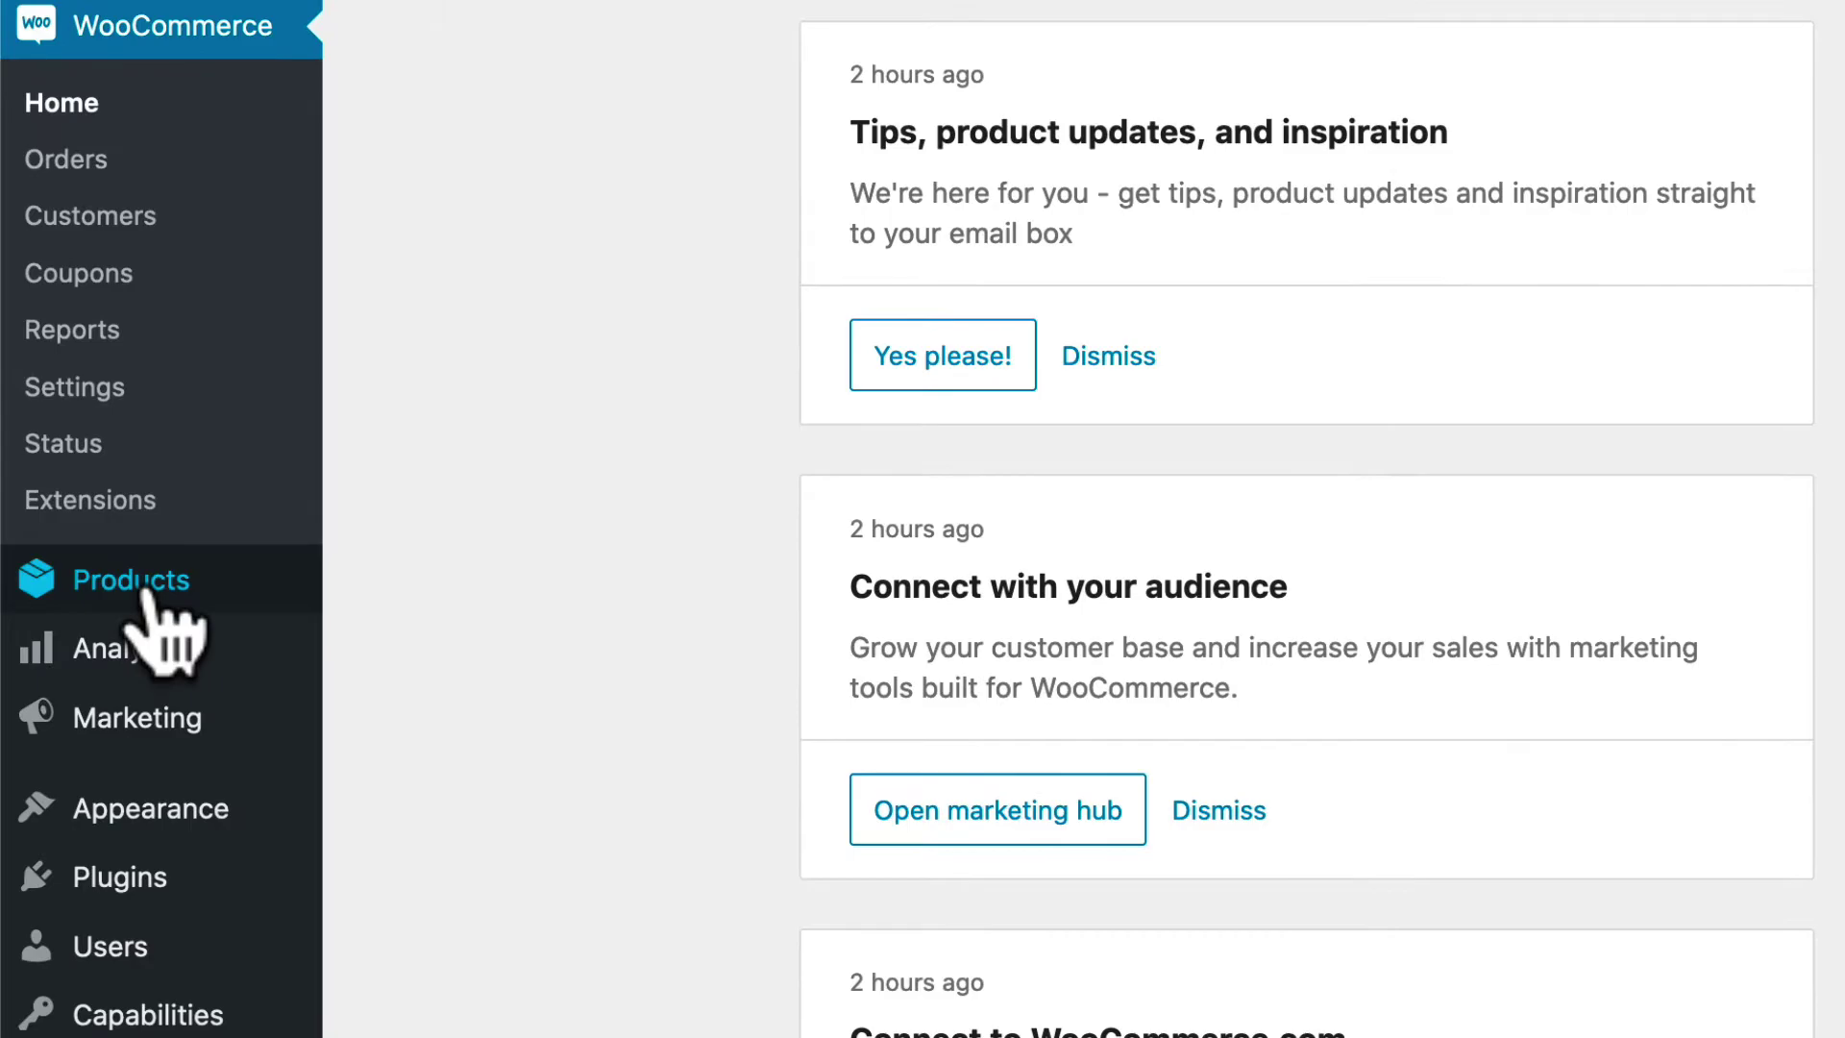
Go to the WooCommerce All Products list from the Products sidebar menu.
mouse_move(131, 579)
click(150, 592)
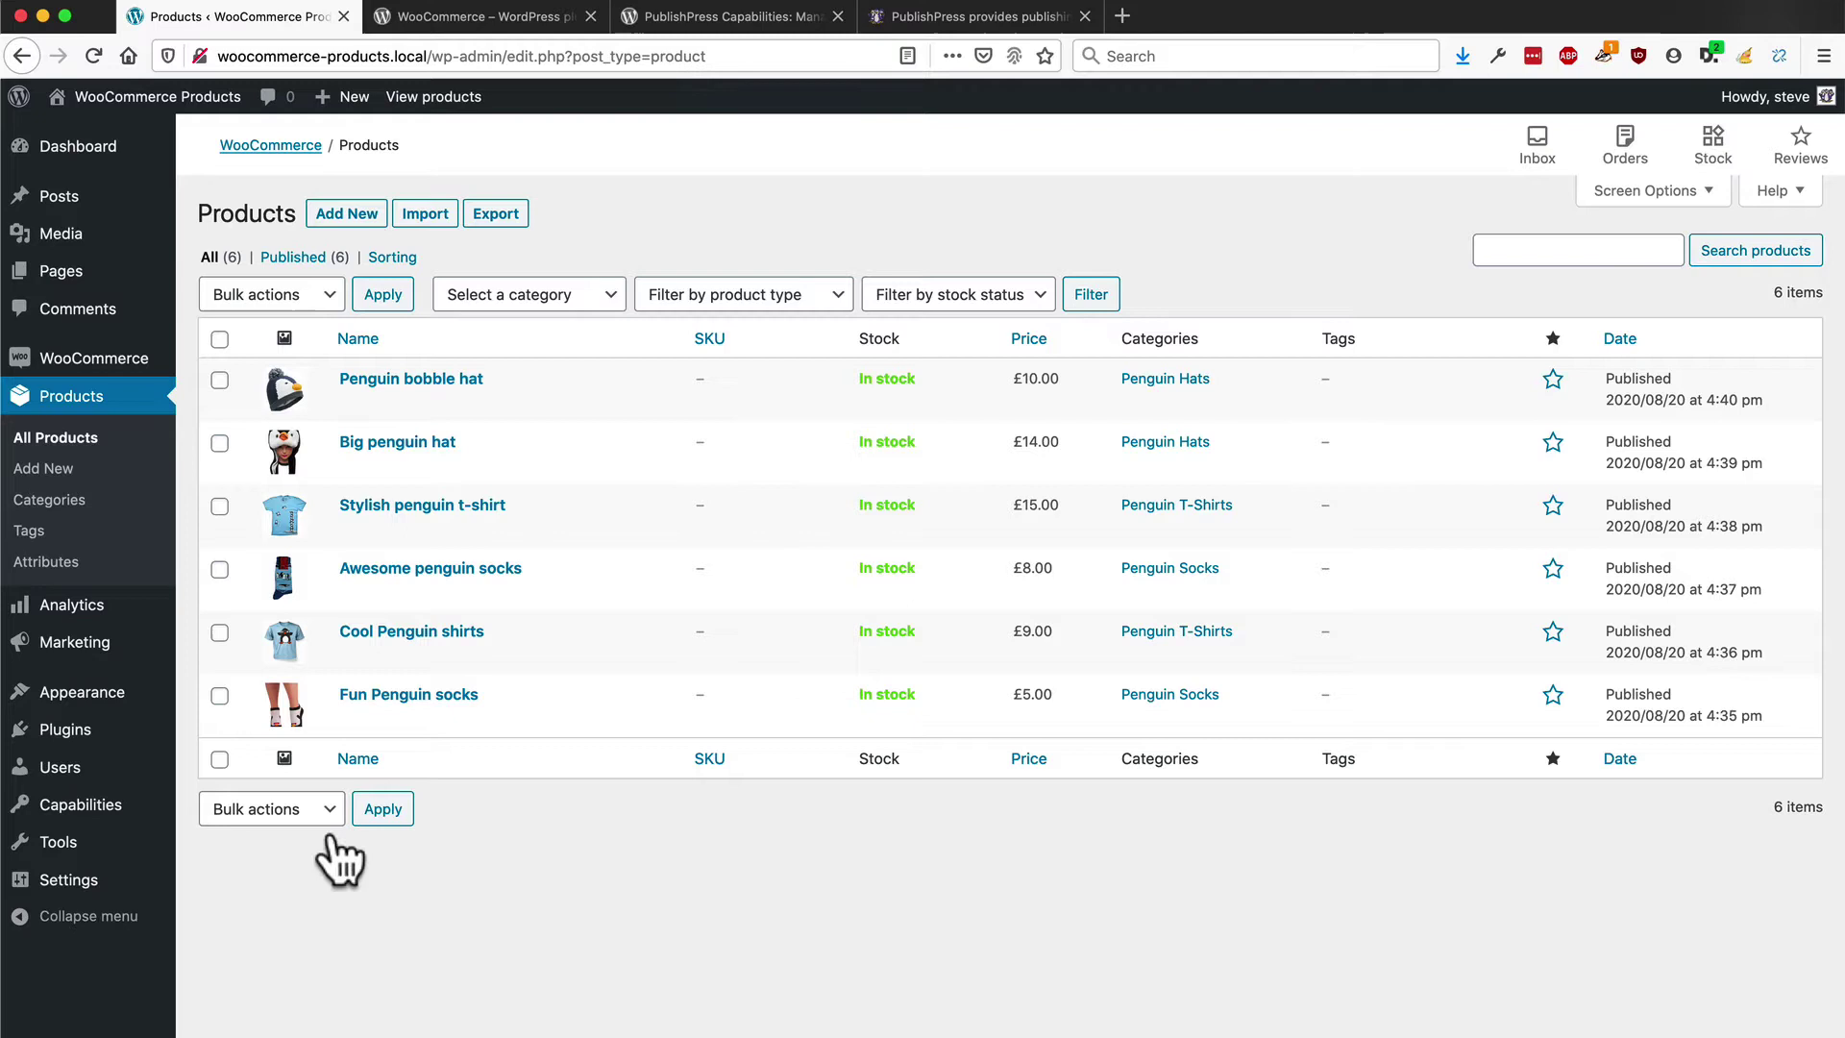
mouse_move(622, 386)
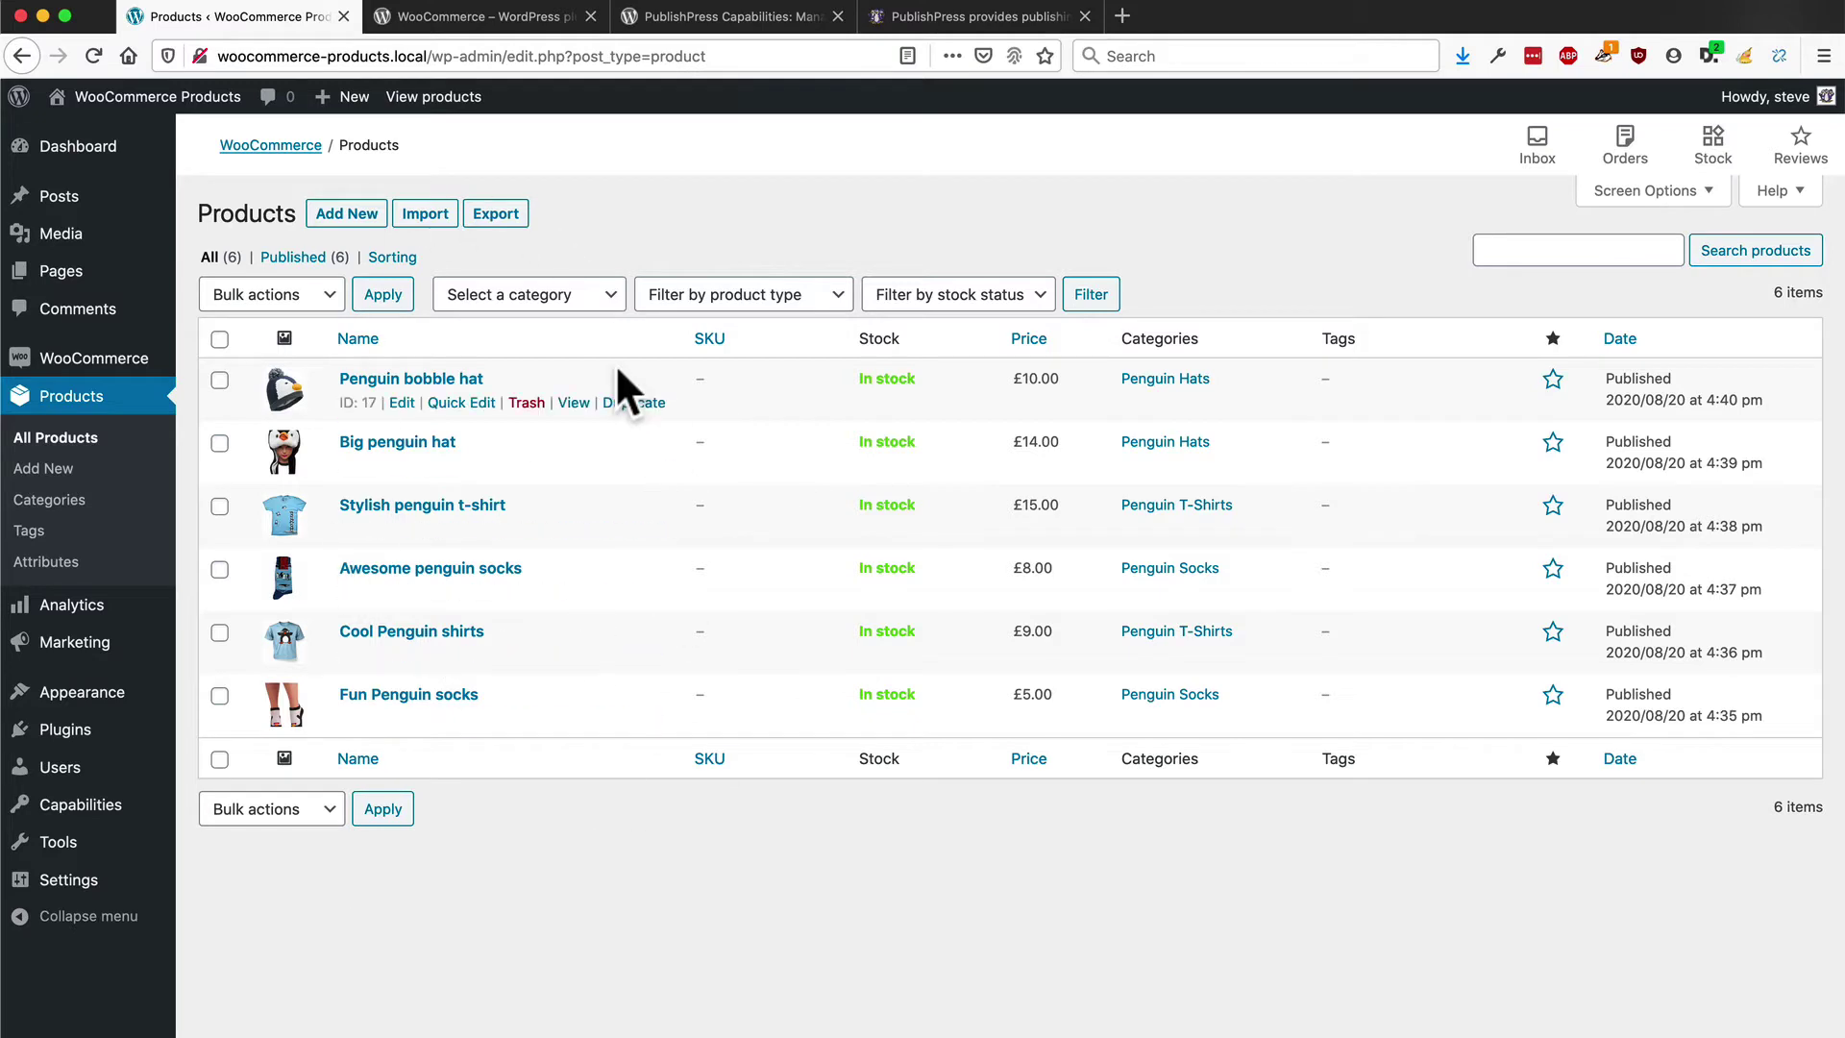
View the WooCommerce and PublishPress Capabilities plugin pages on WordPress.org.
click(516, 17)
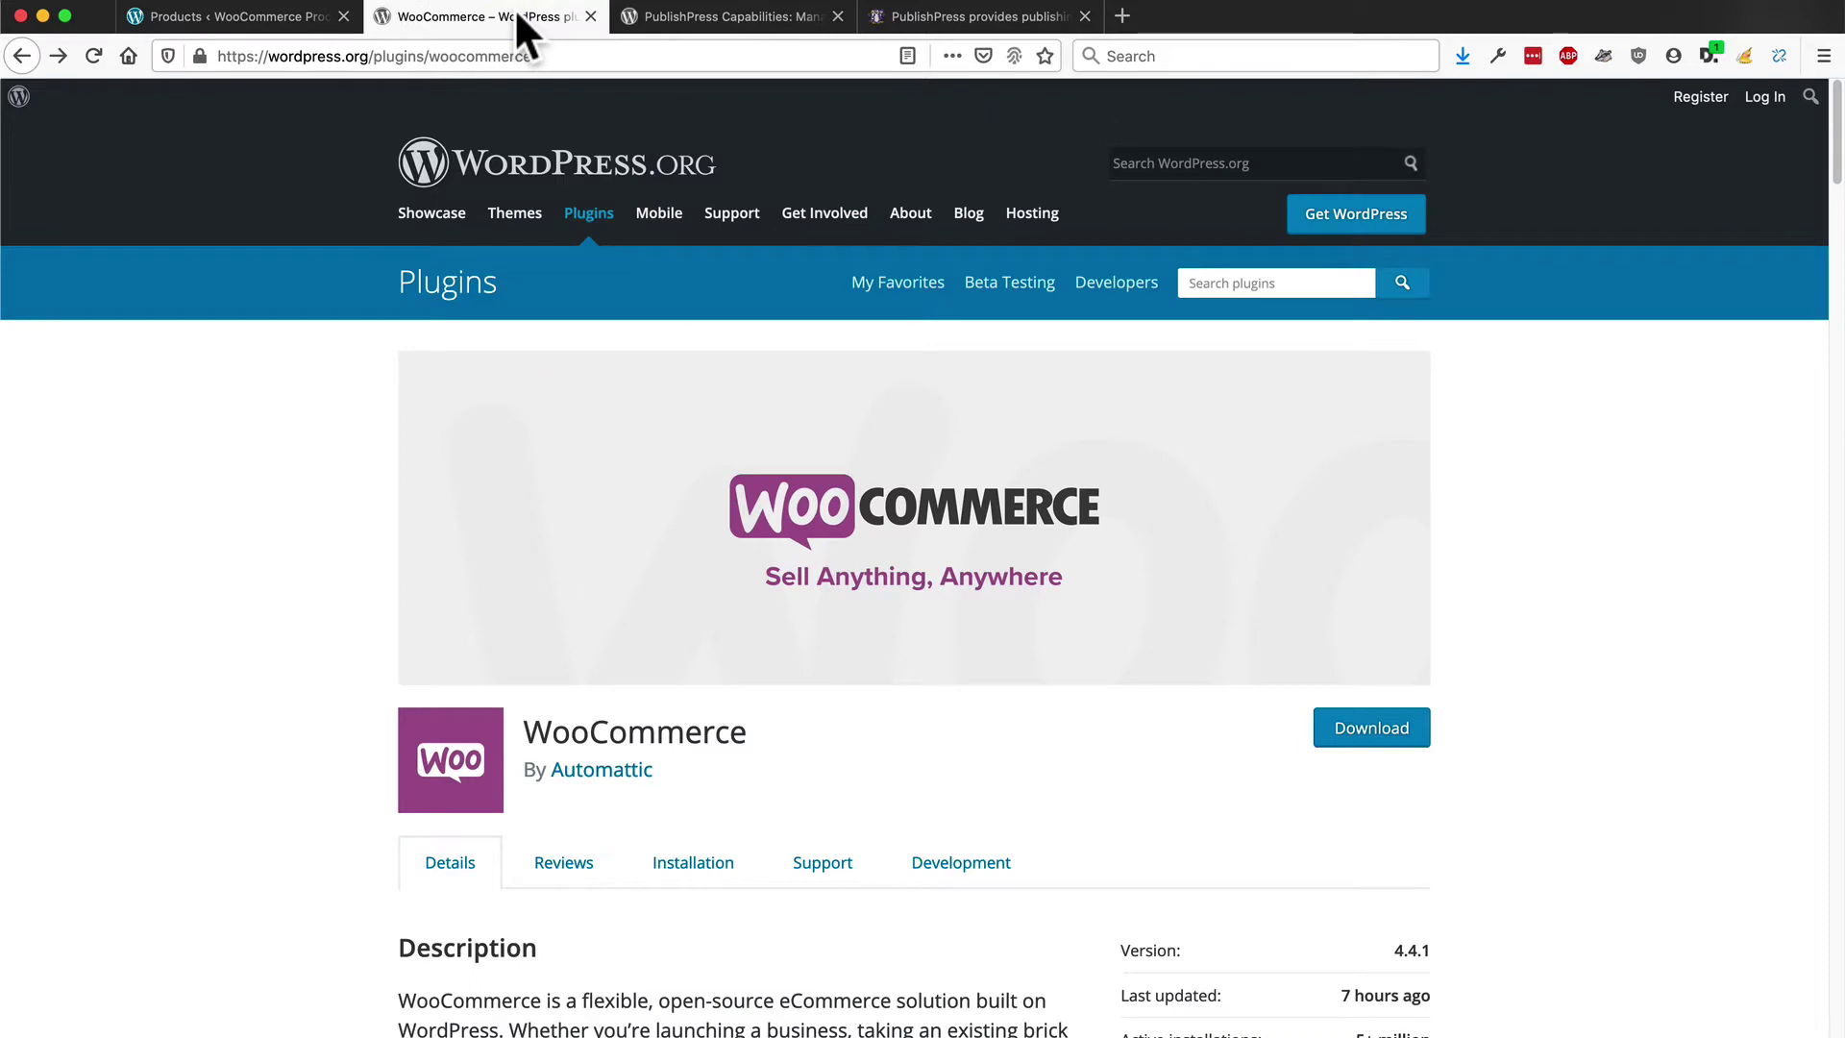
click(659, 15)
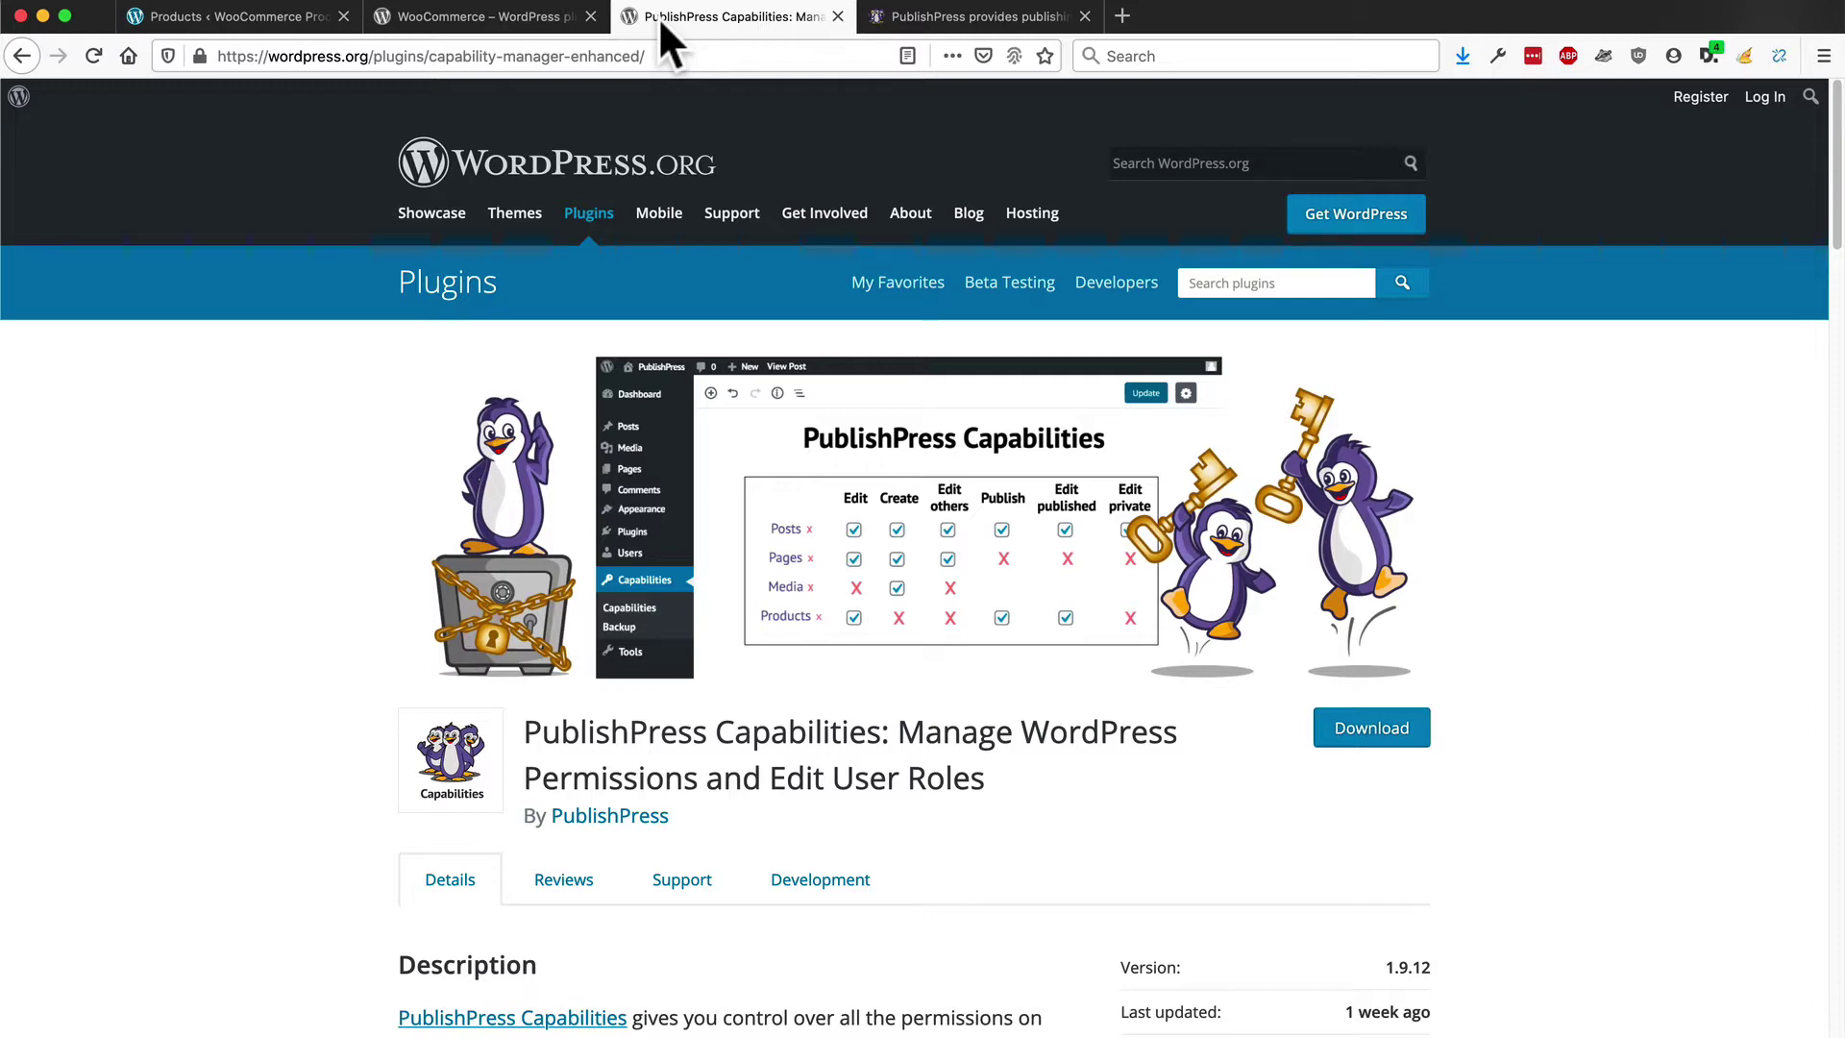
Back in the admin tab, go to Capabilities and enter 'Product Manager' as the Subscriber copy's name.
click(217, 16)
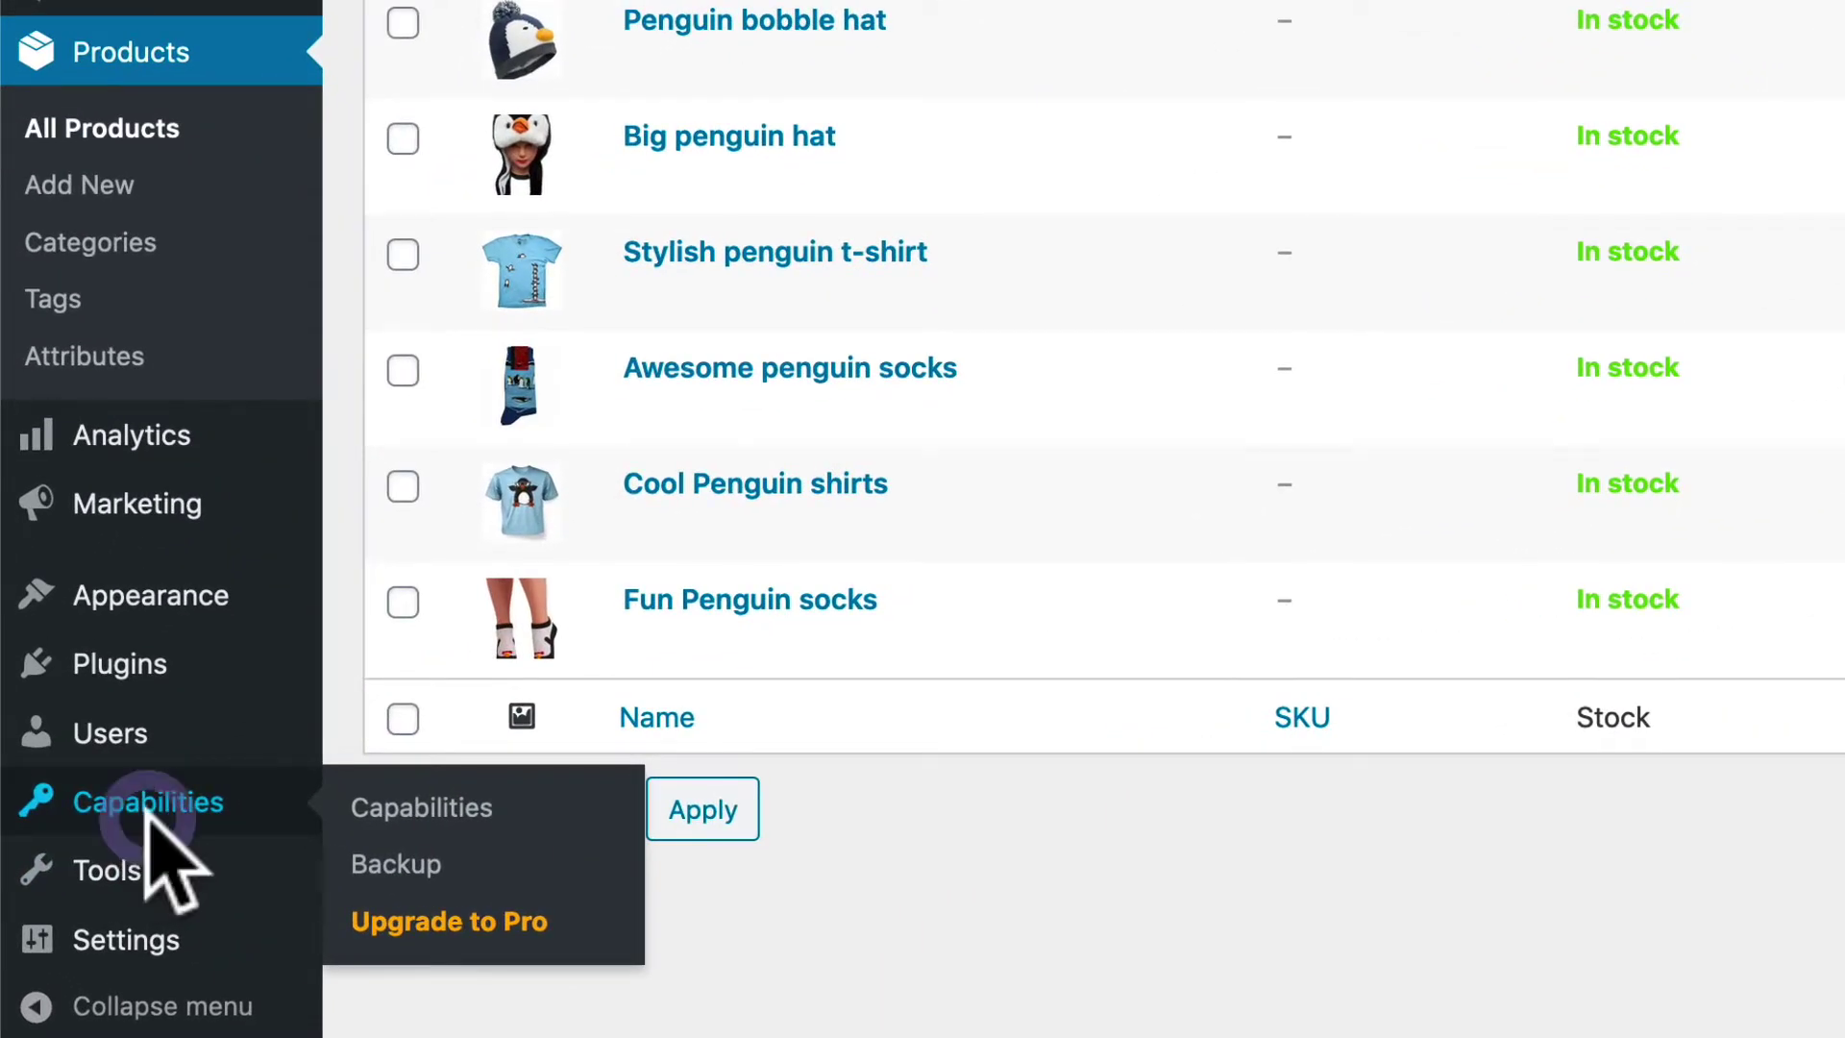
click(152, 810)
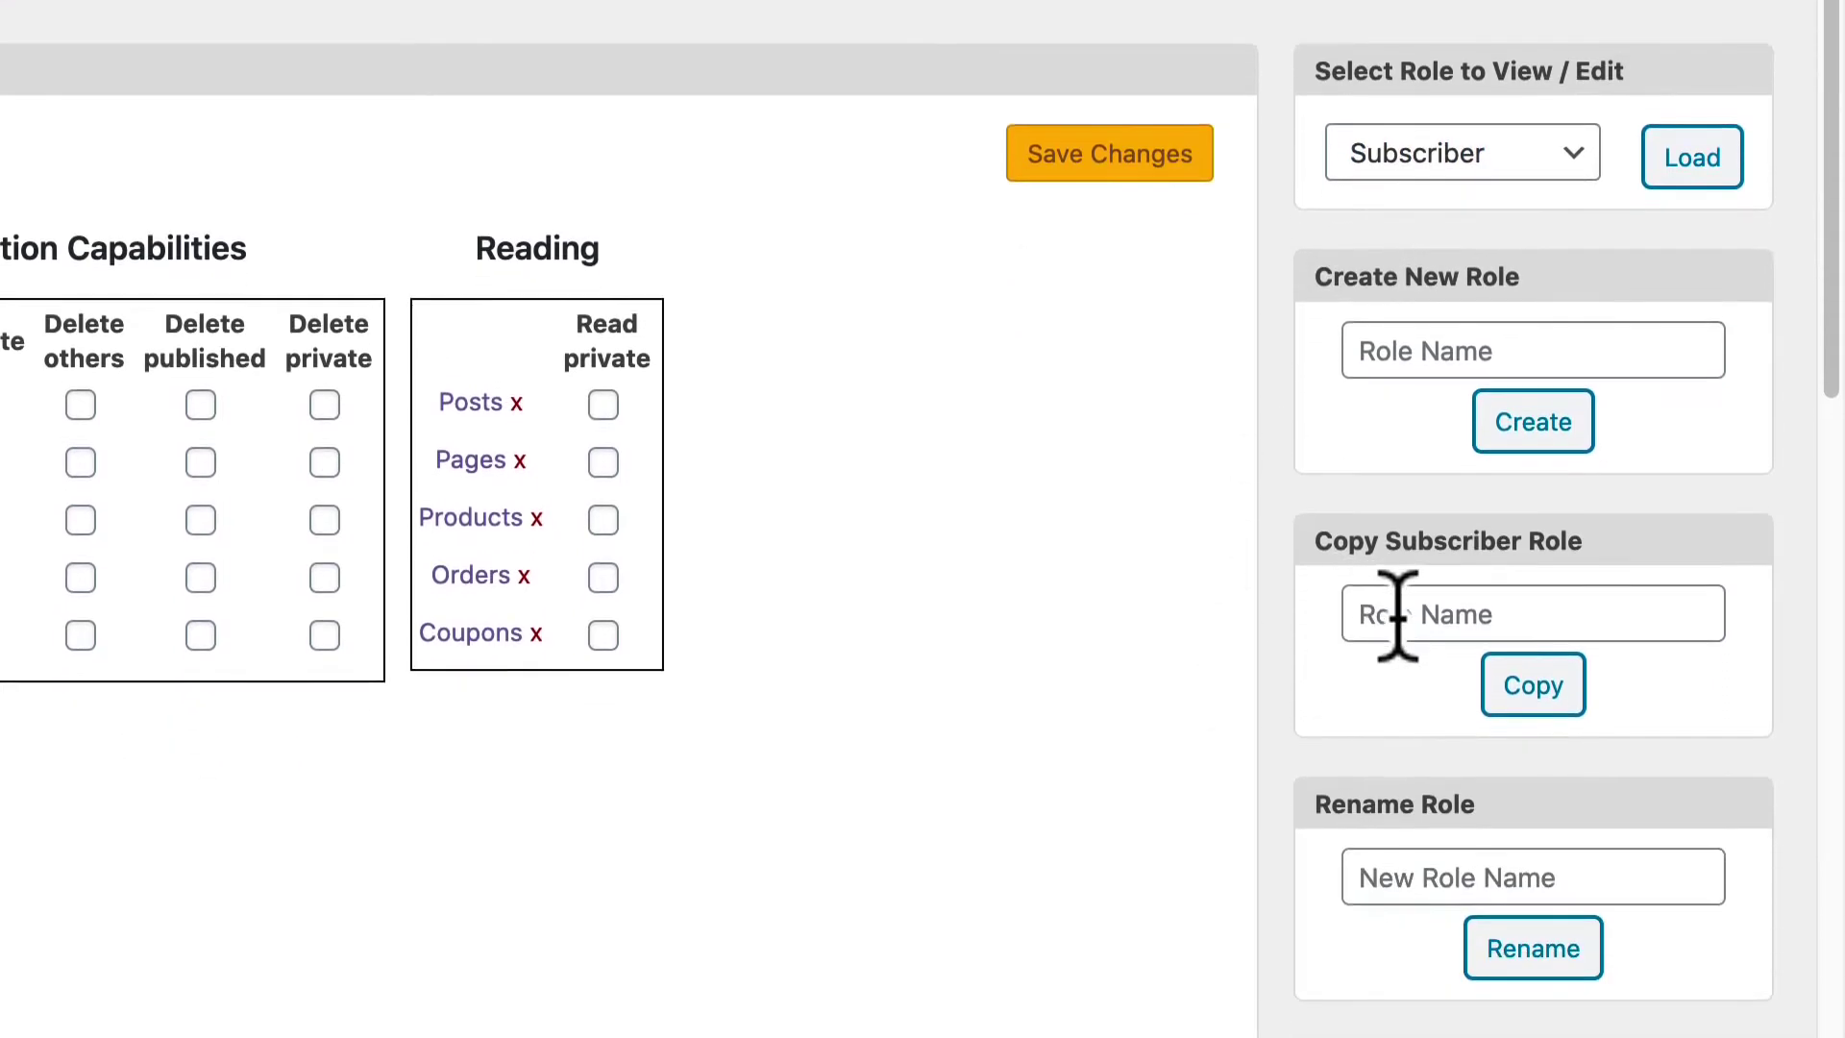
click(1402, 593)
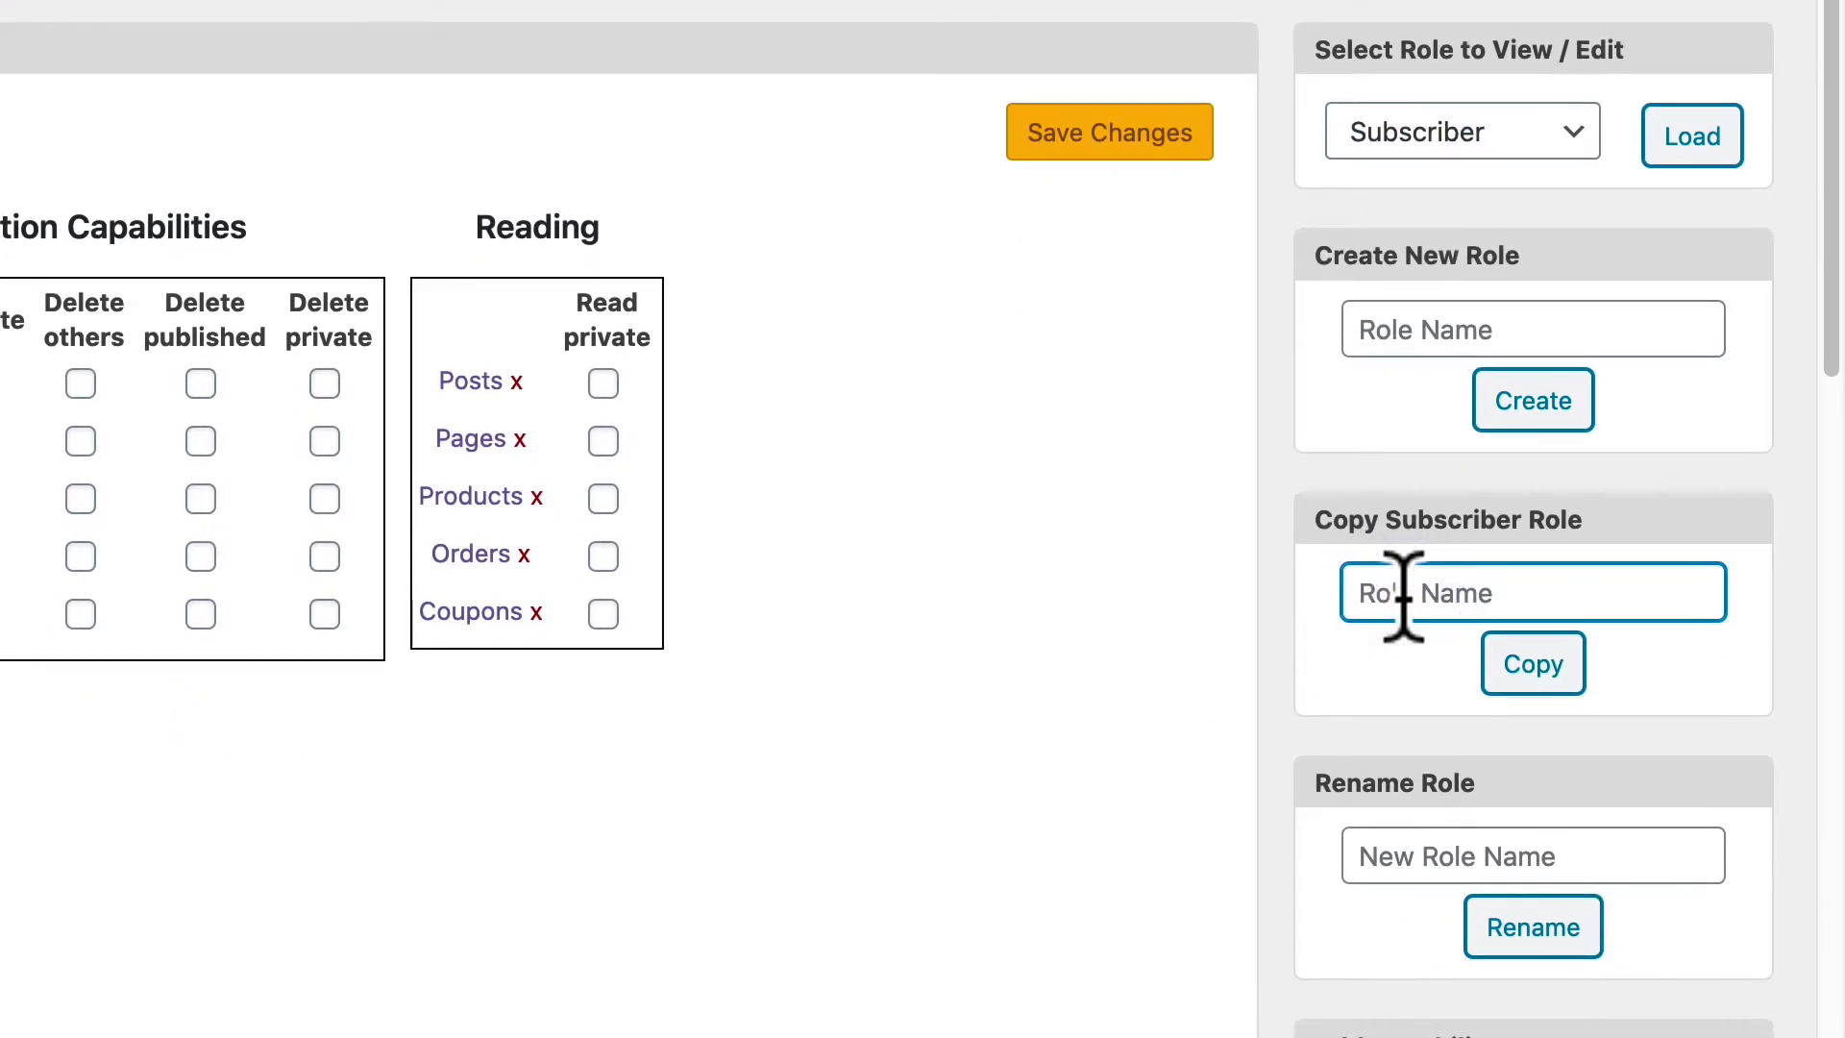
text(Pr)
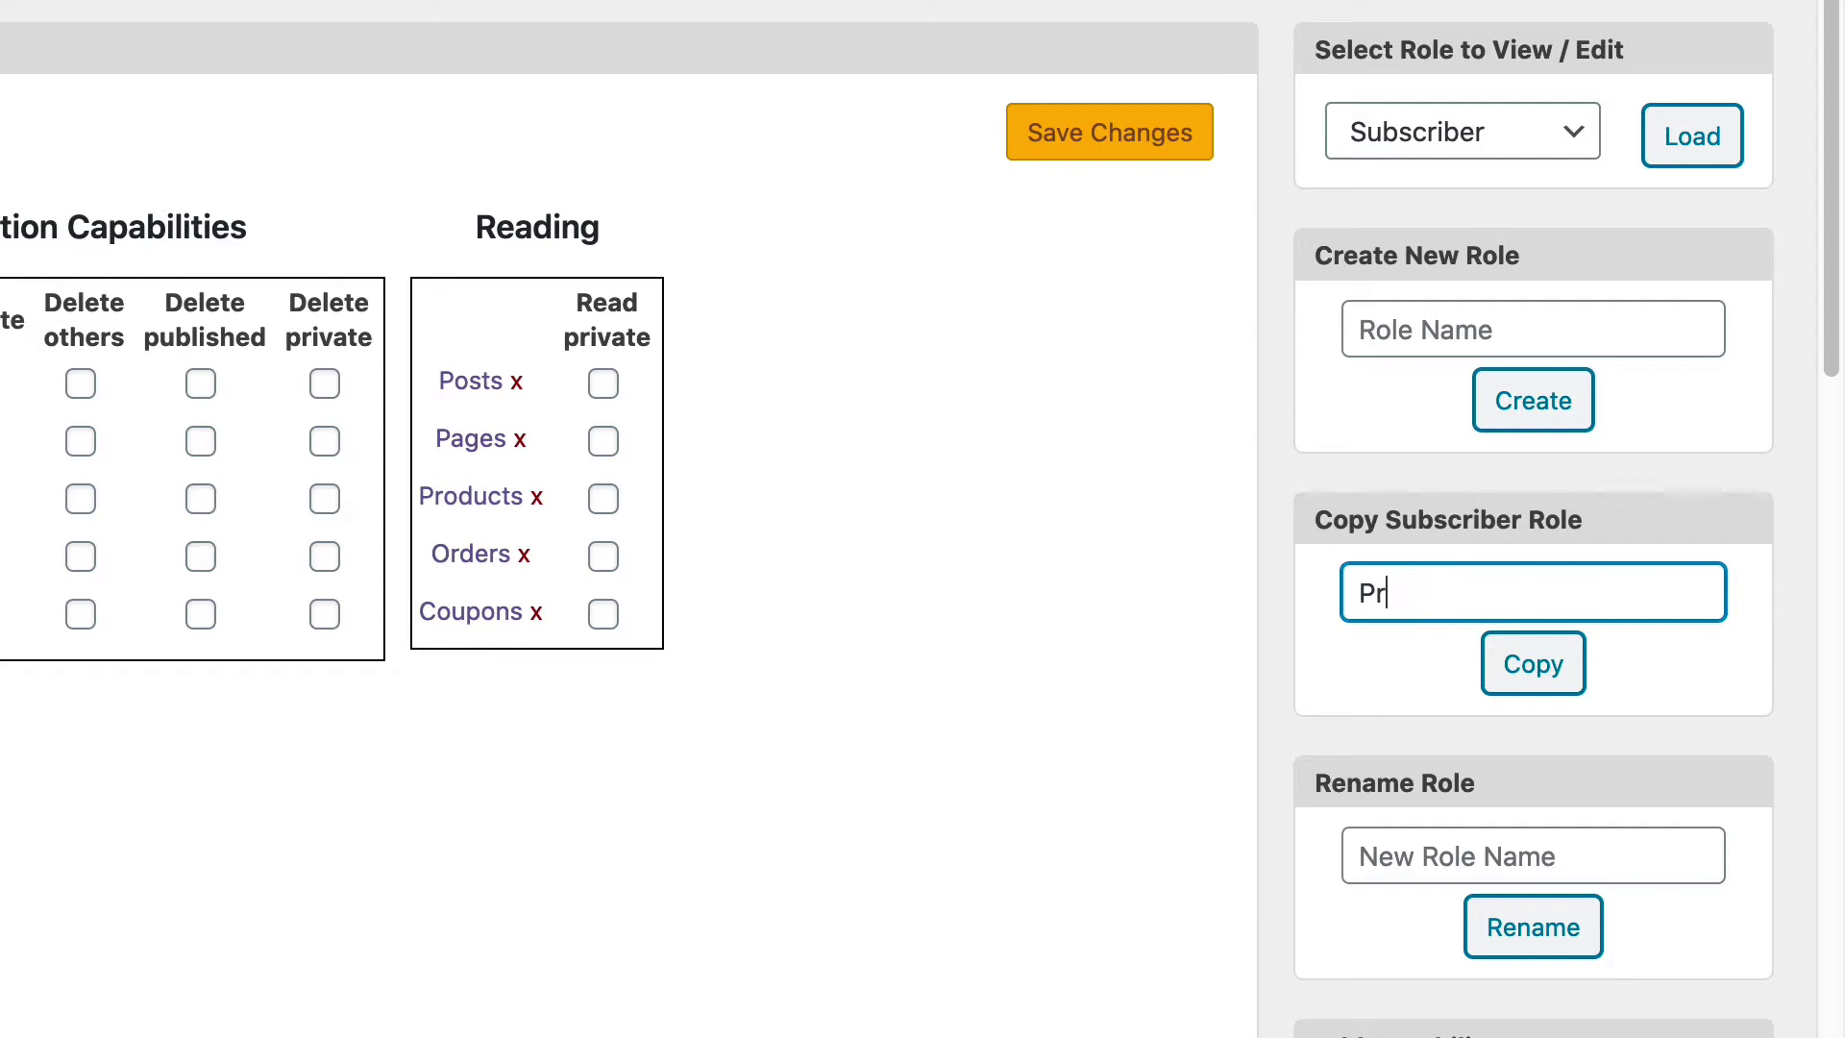
text(oo)
key(BackSpace)
text(ductt)
key(BackSpace)
key(BackSpace)
text(Mana)
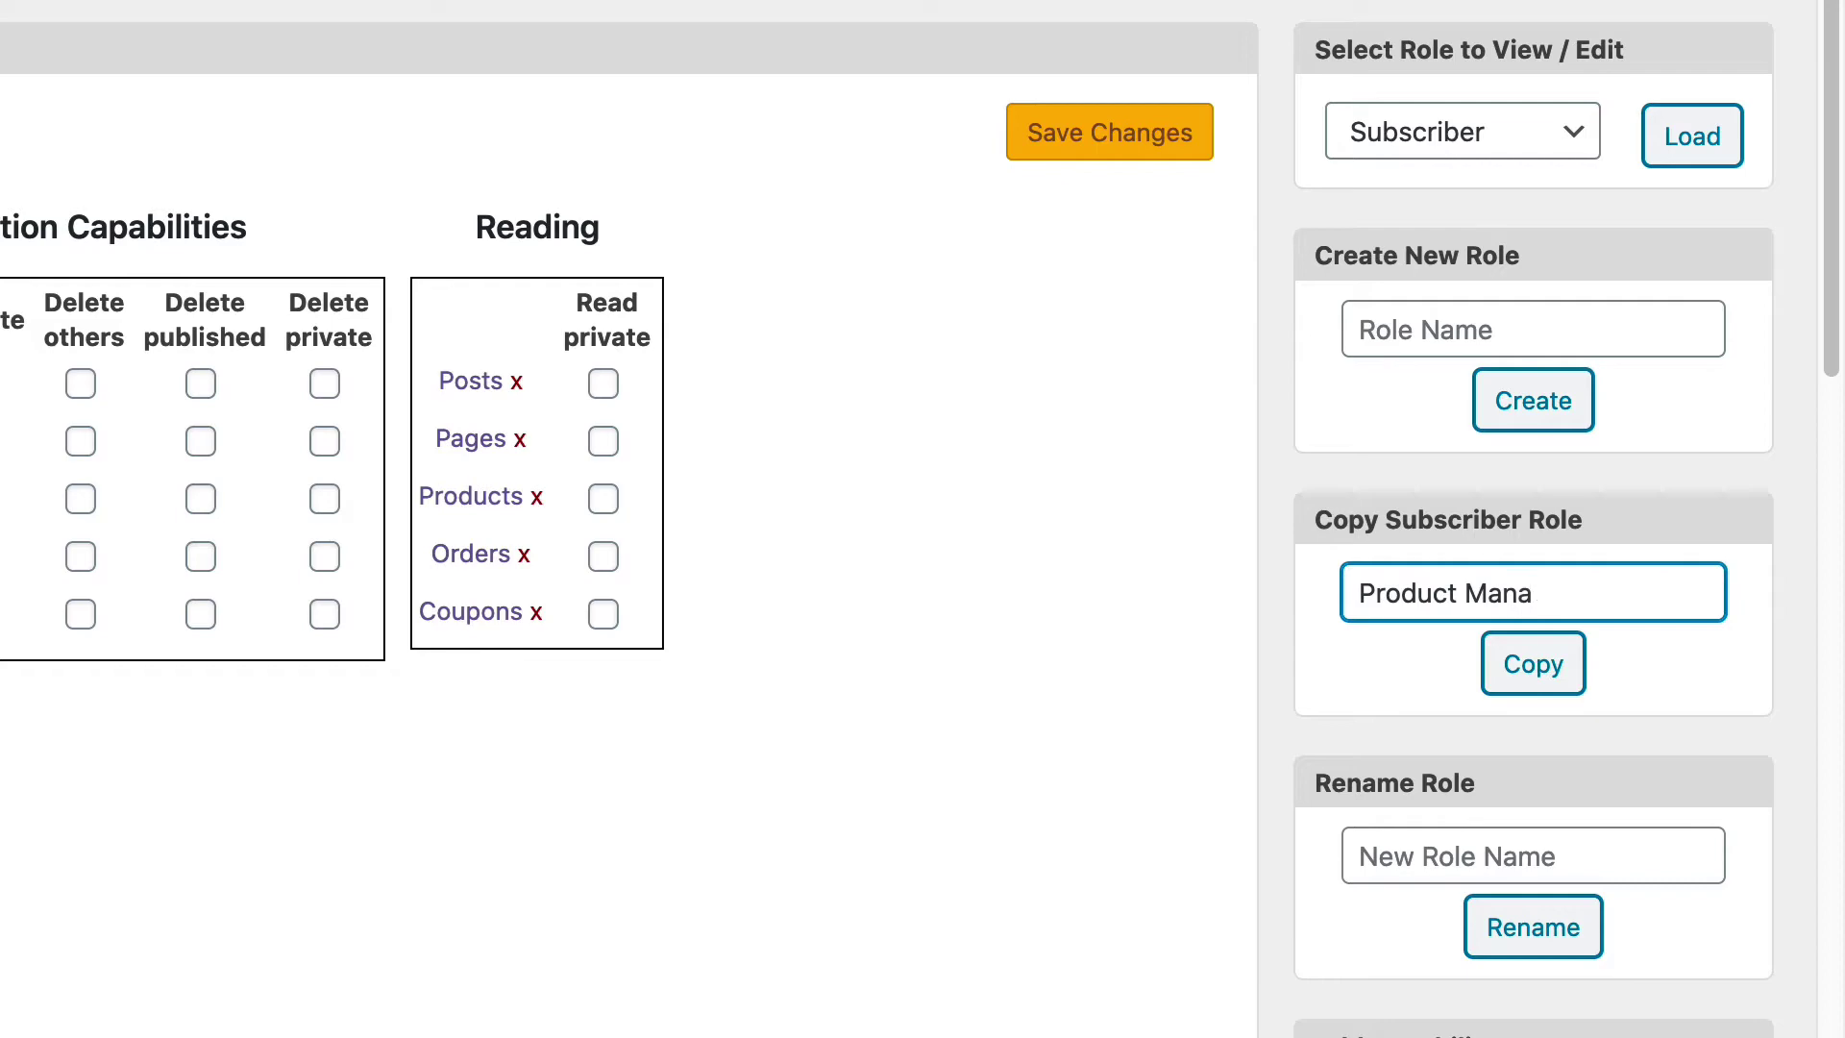
text(ger)
Create Product Manager and grant edit, edit others', publish, edit published and edit private products.
click(1525, 672)
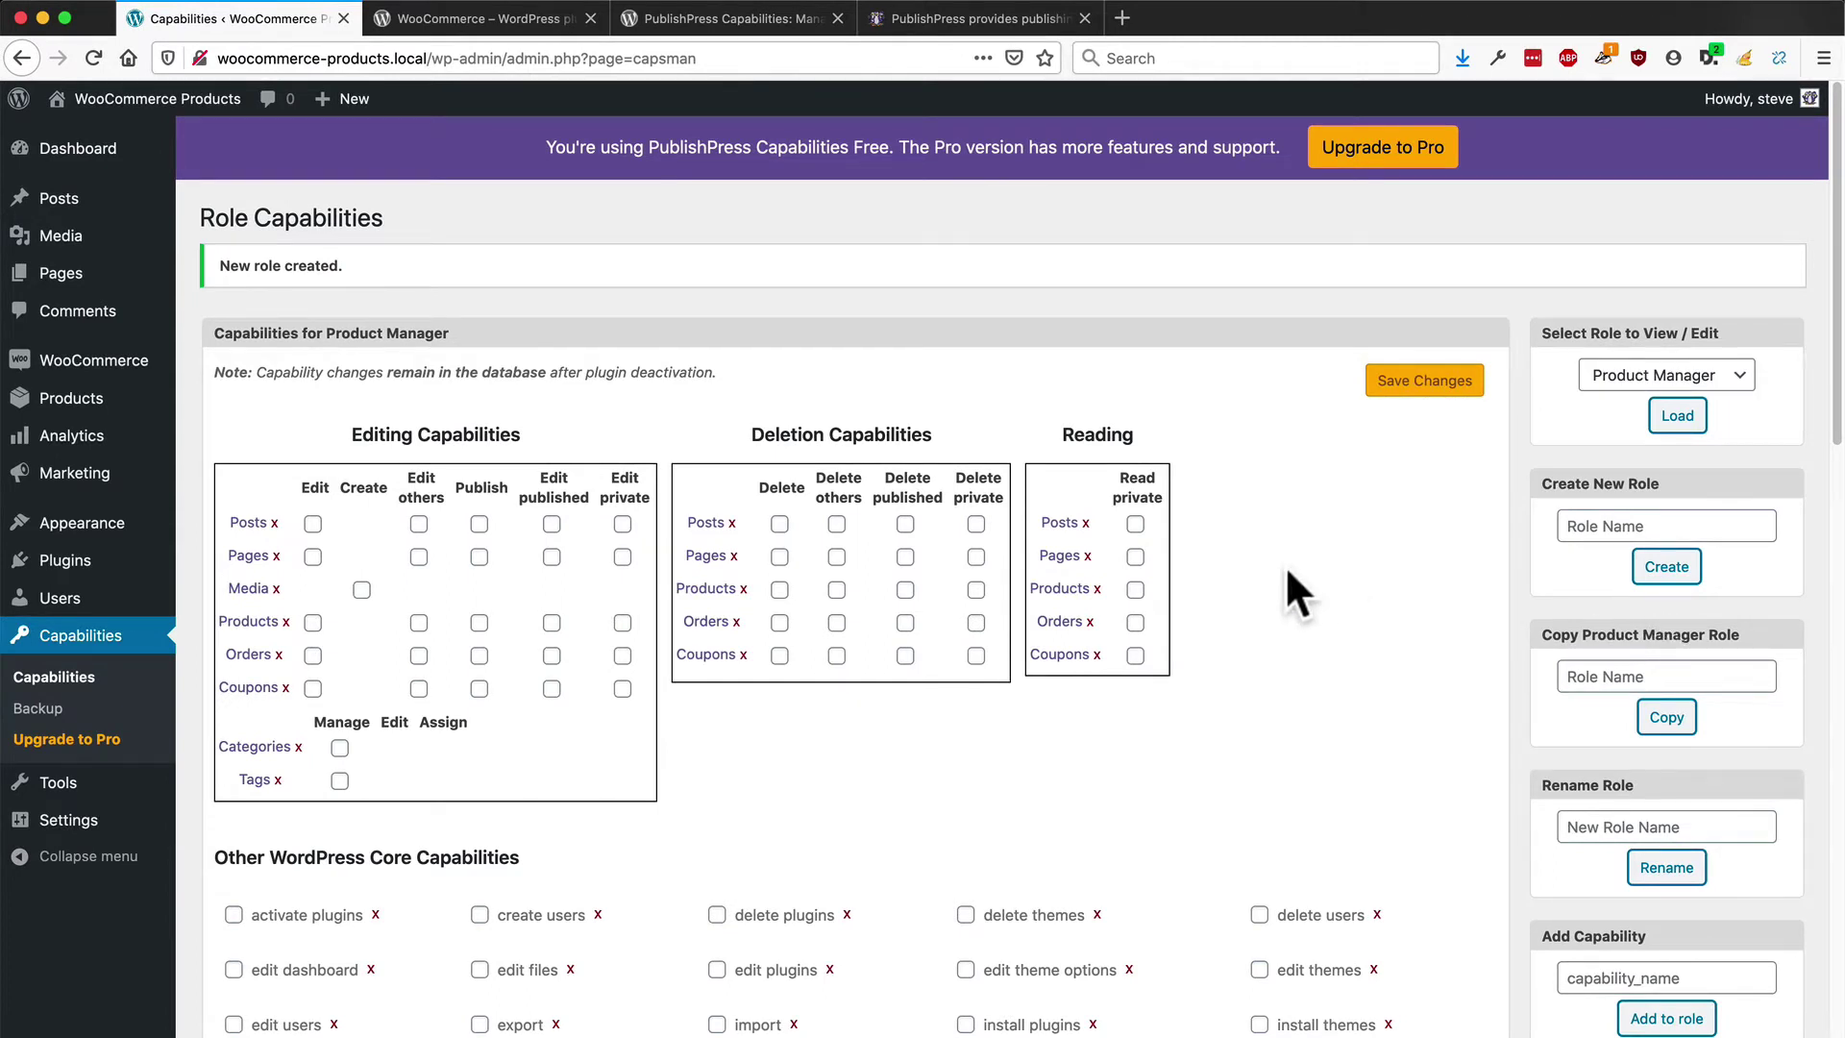
scroll(1284, 565, down, 1)
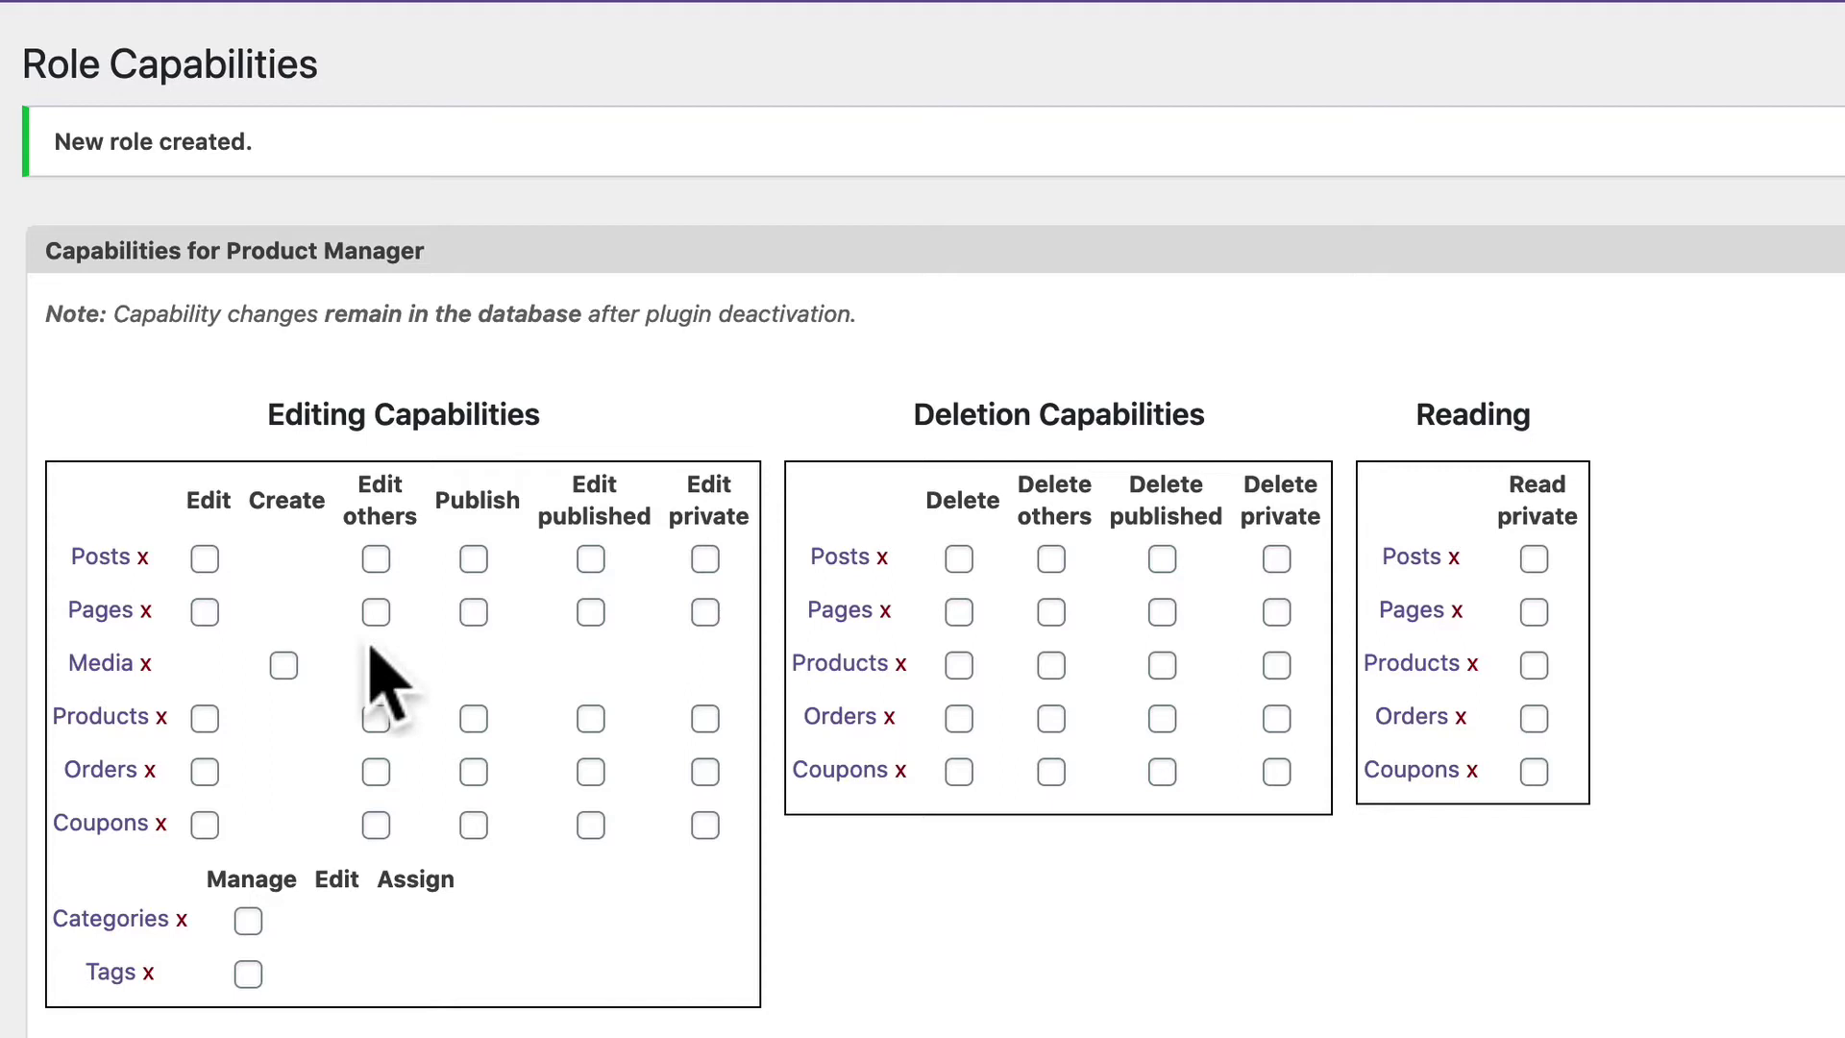
click(204, 716)
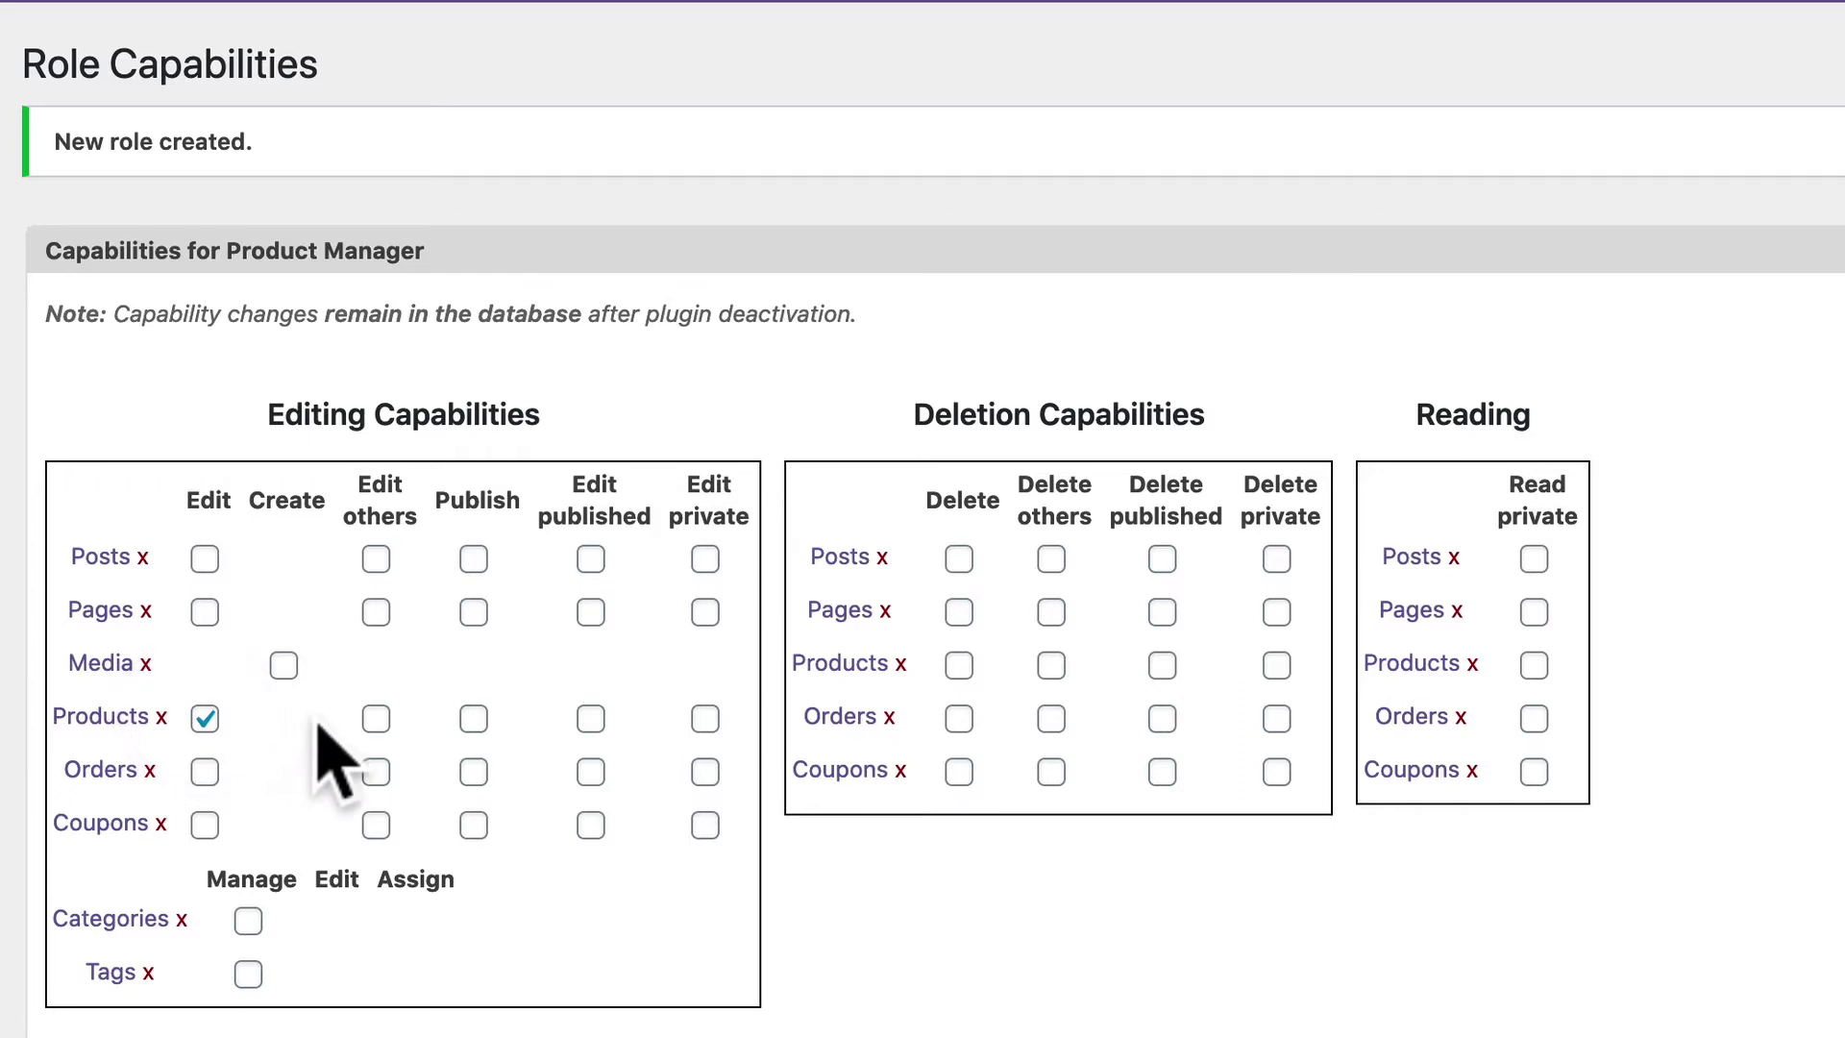
click(375, 716)
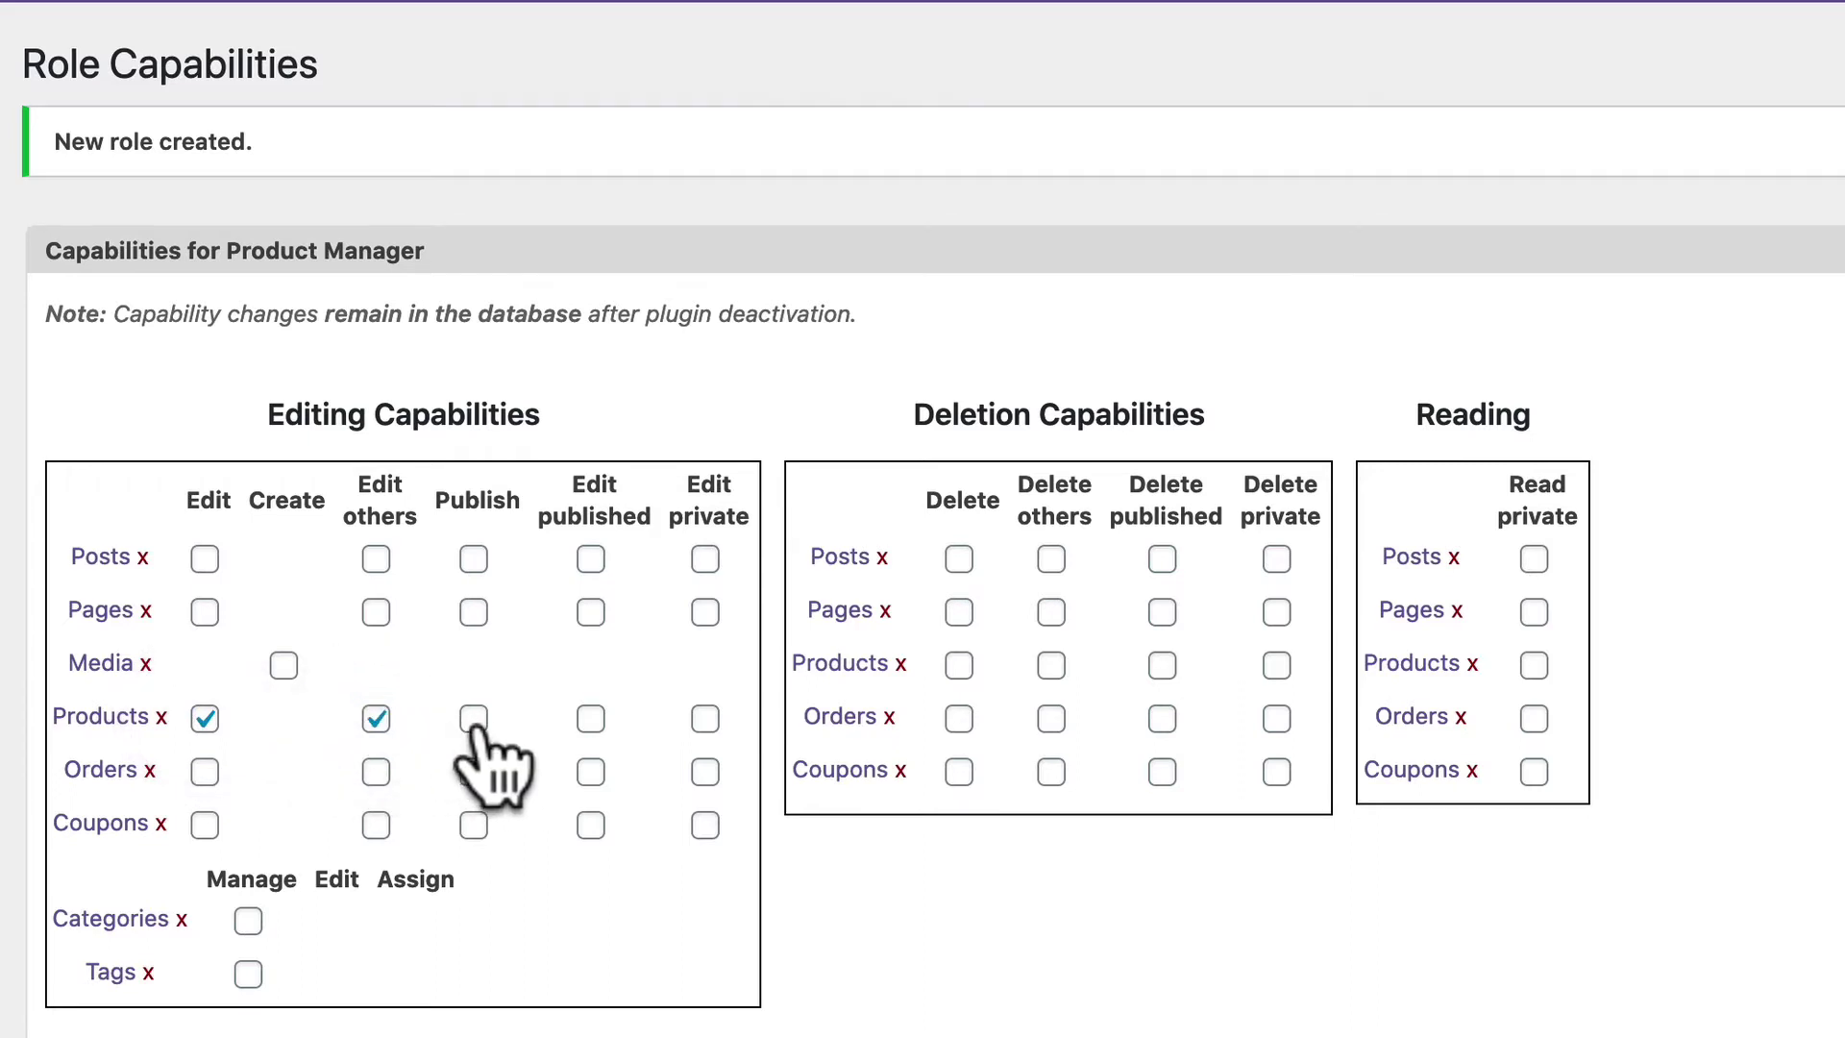
click(473, 717)
click(591, 717)
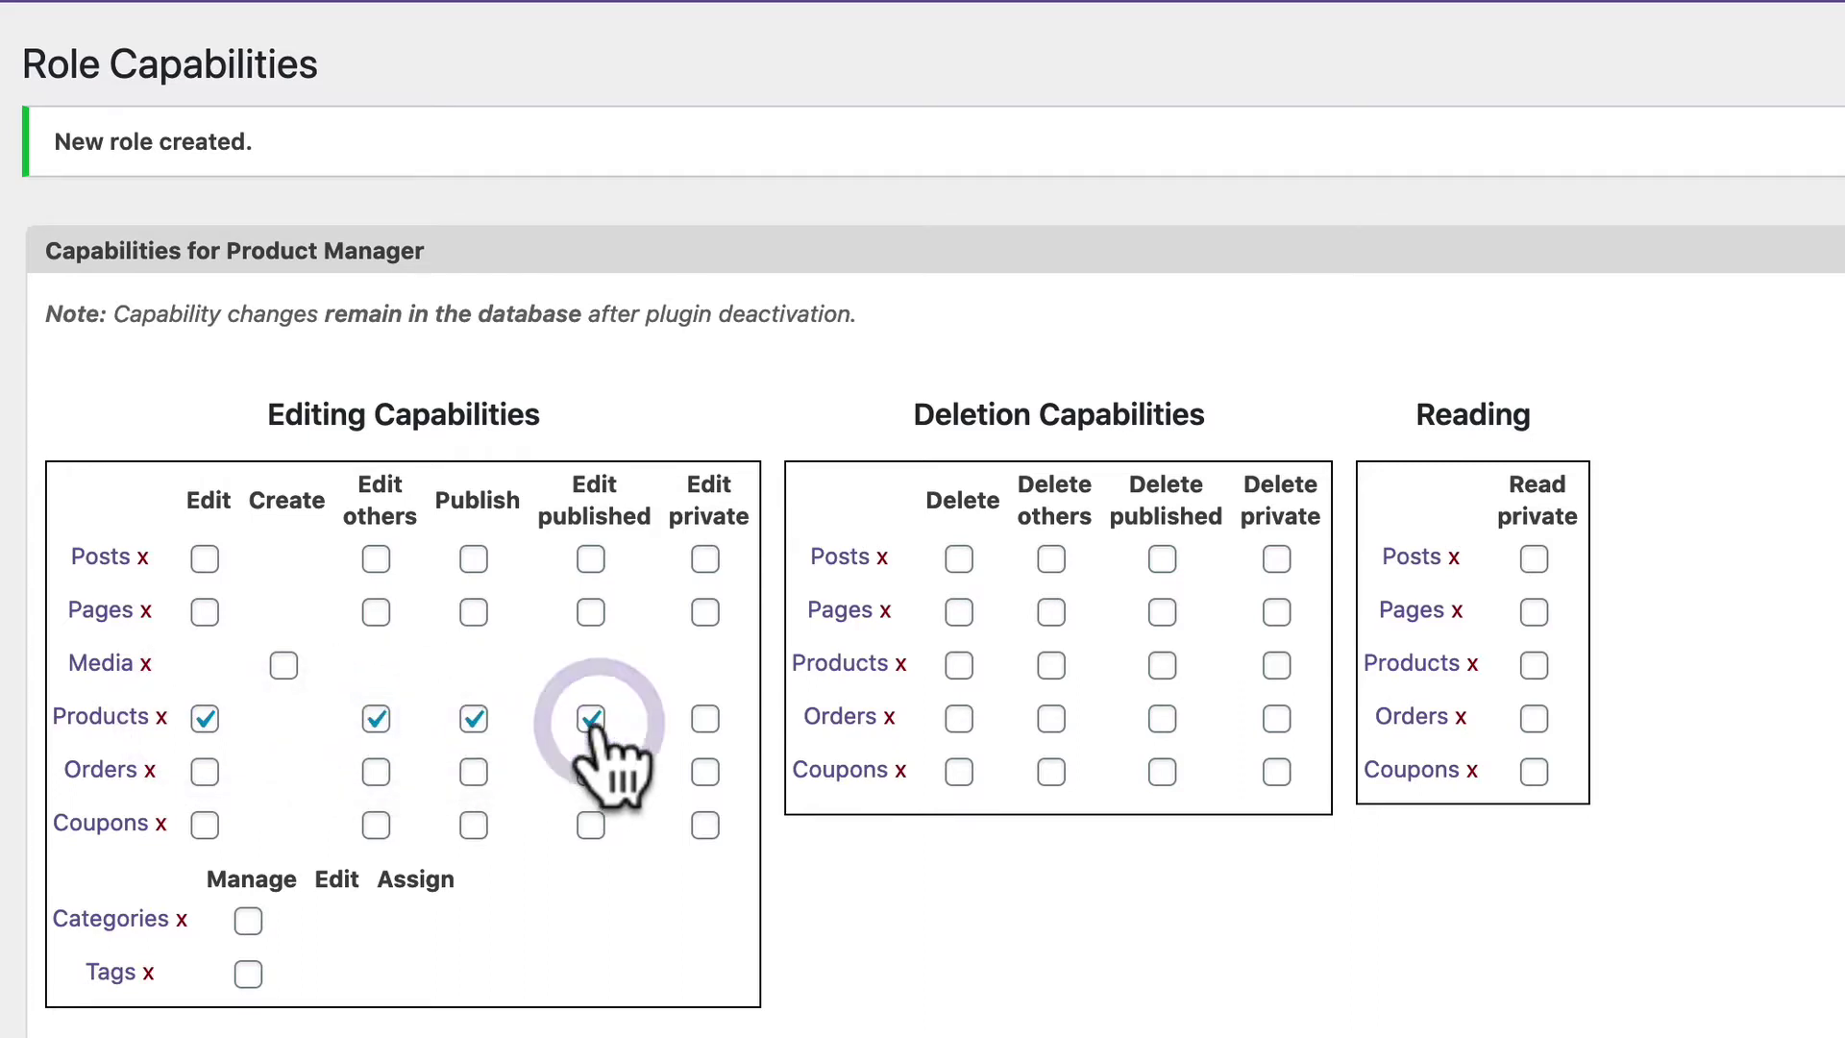
click(705, 718)
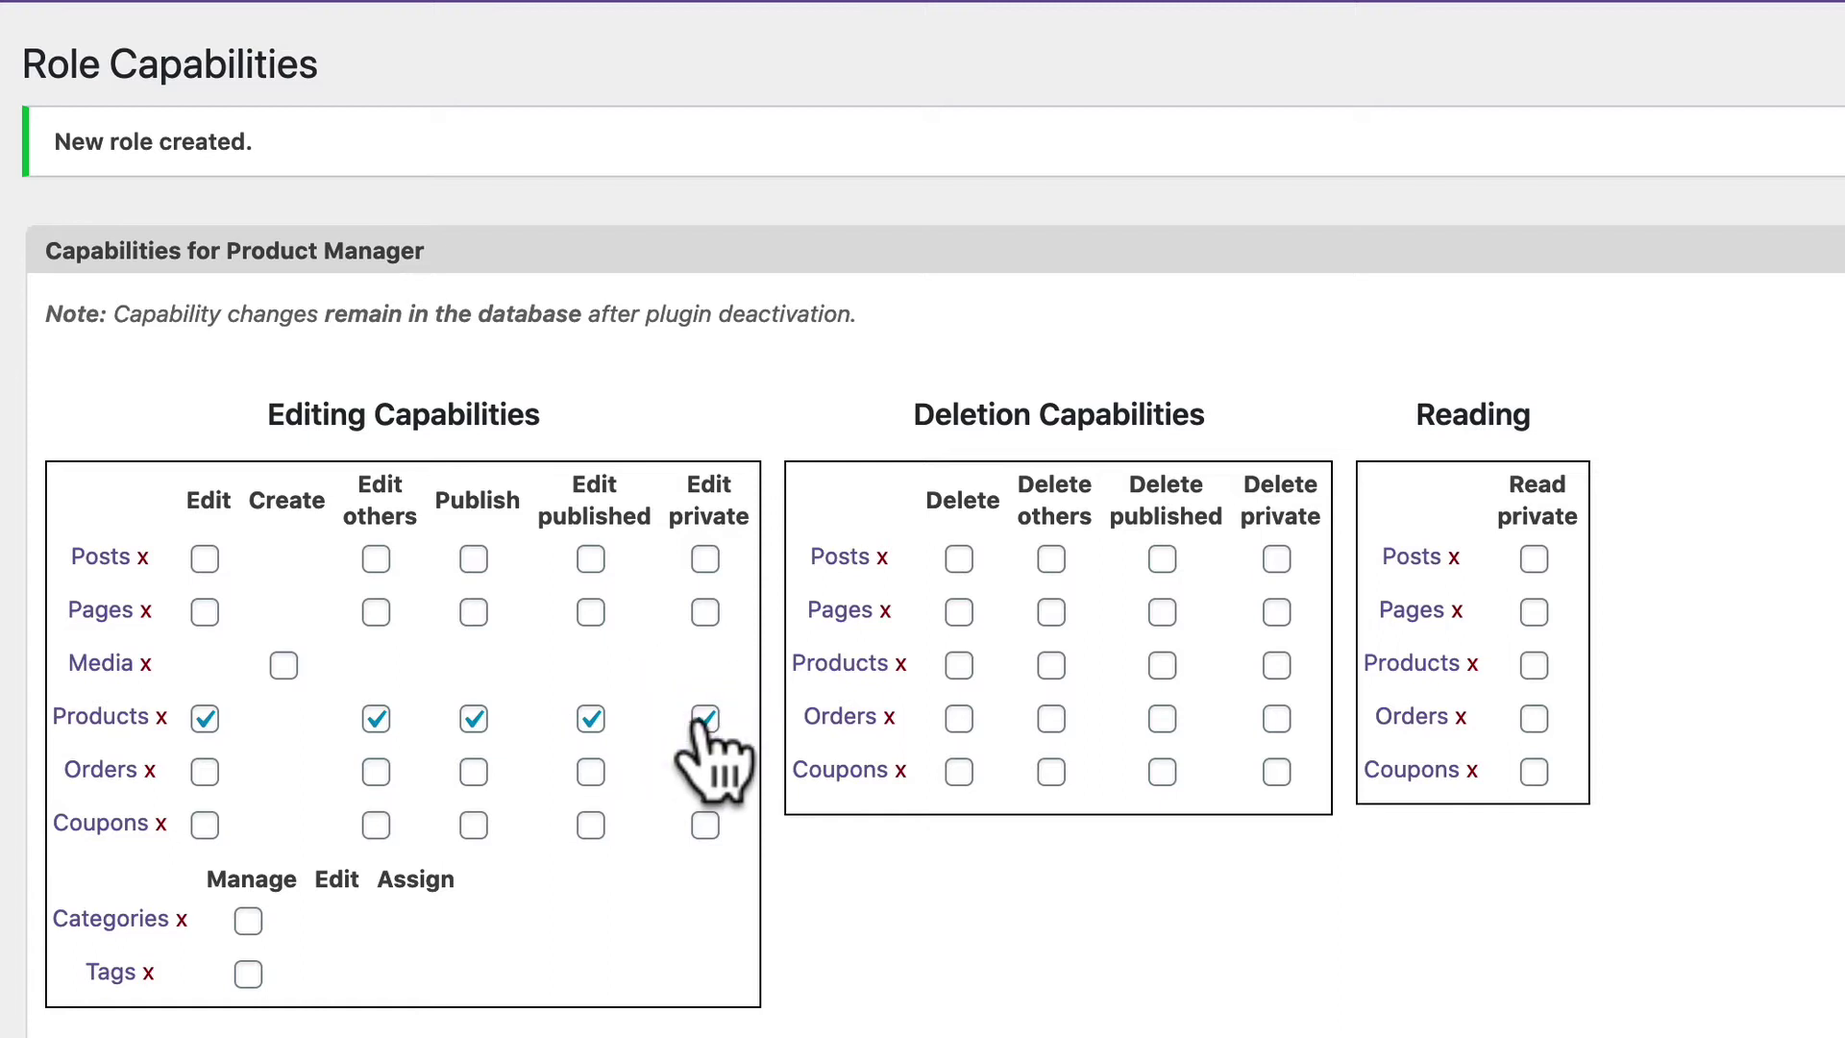
Grant delete, delete others', published and private products plus read private products, then save.
click(958, 665)
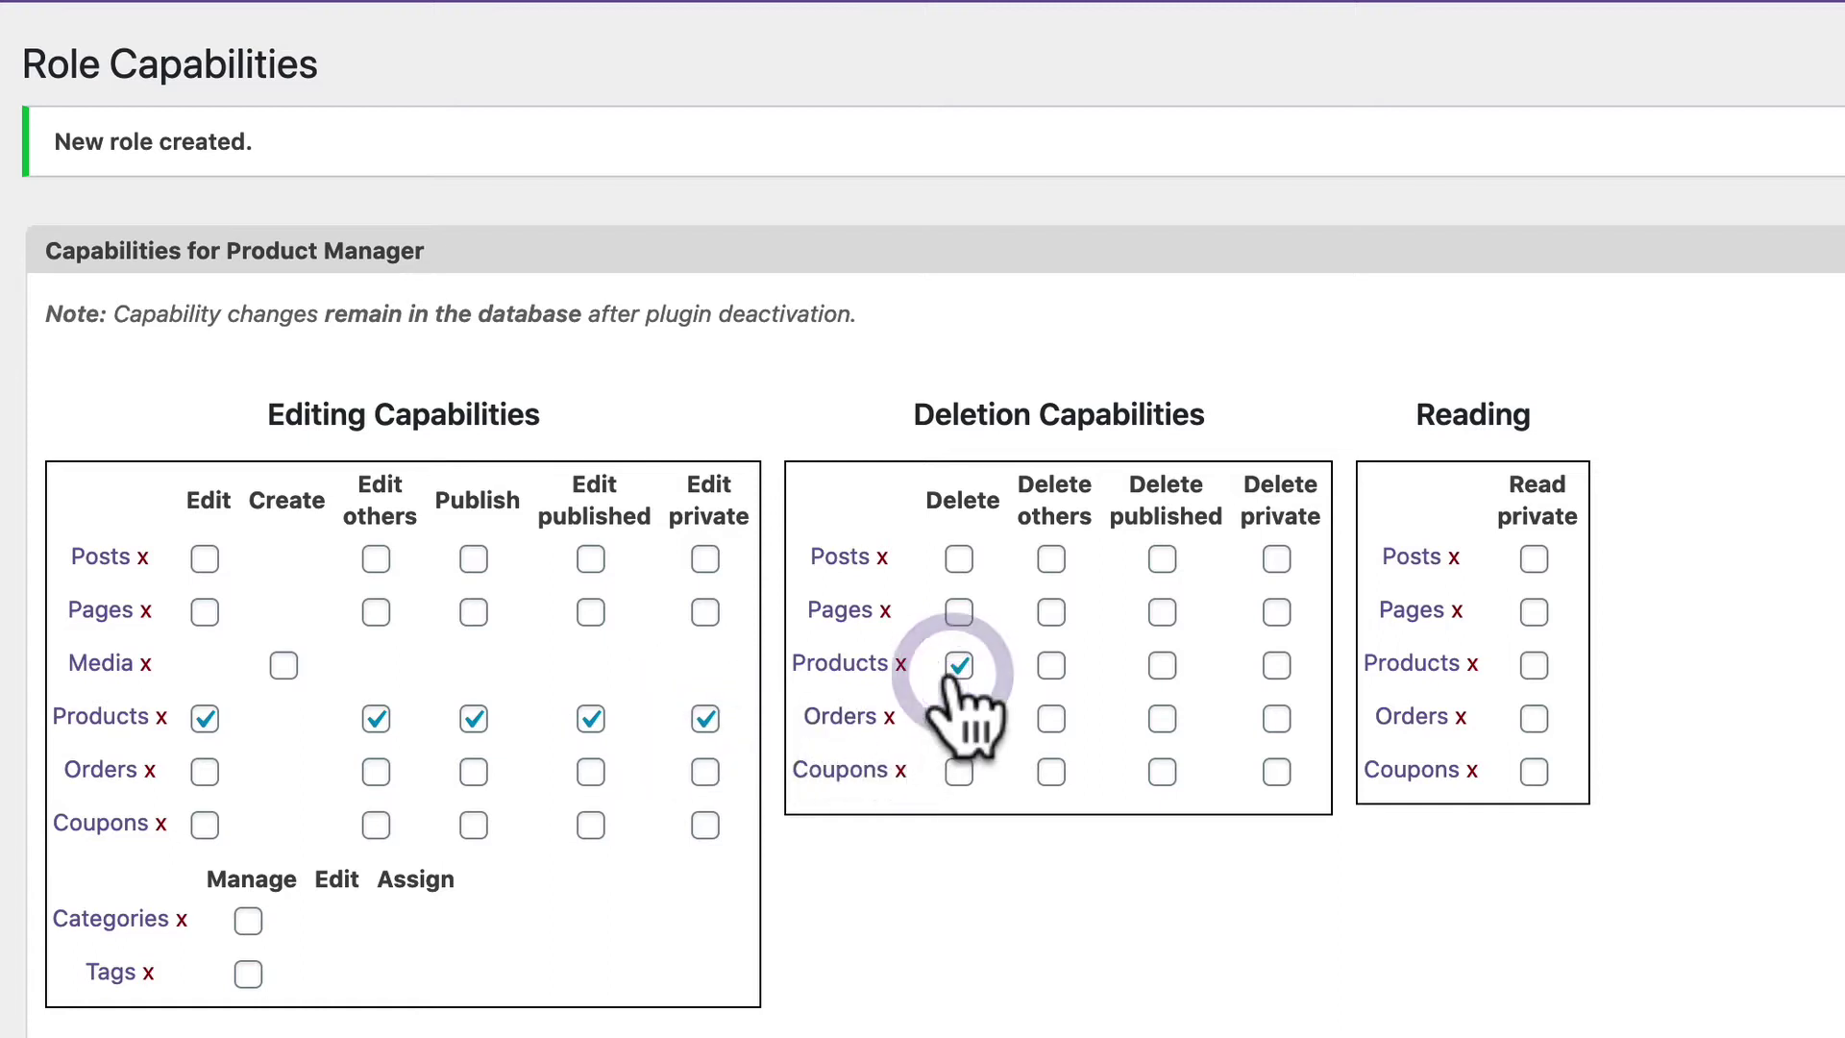
click(1051, 665)
click(1162, 664)
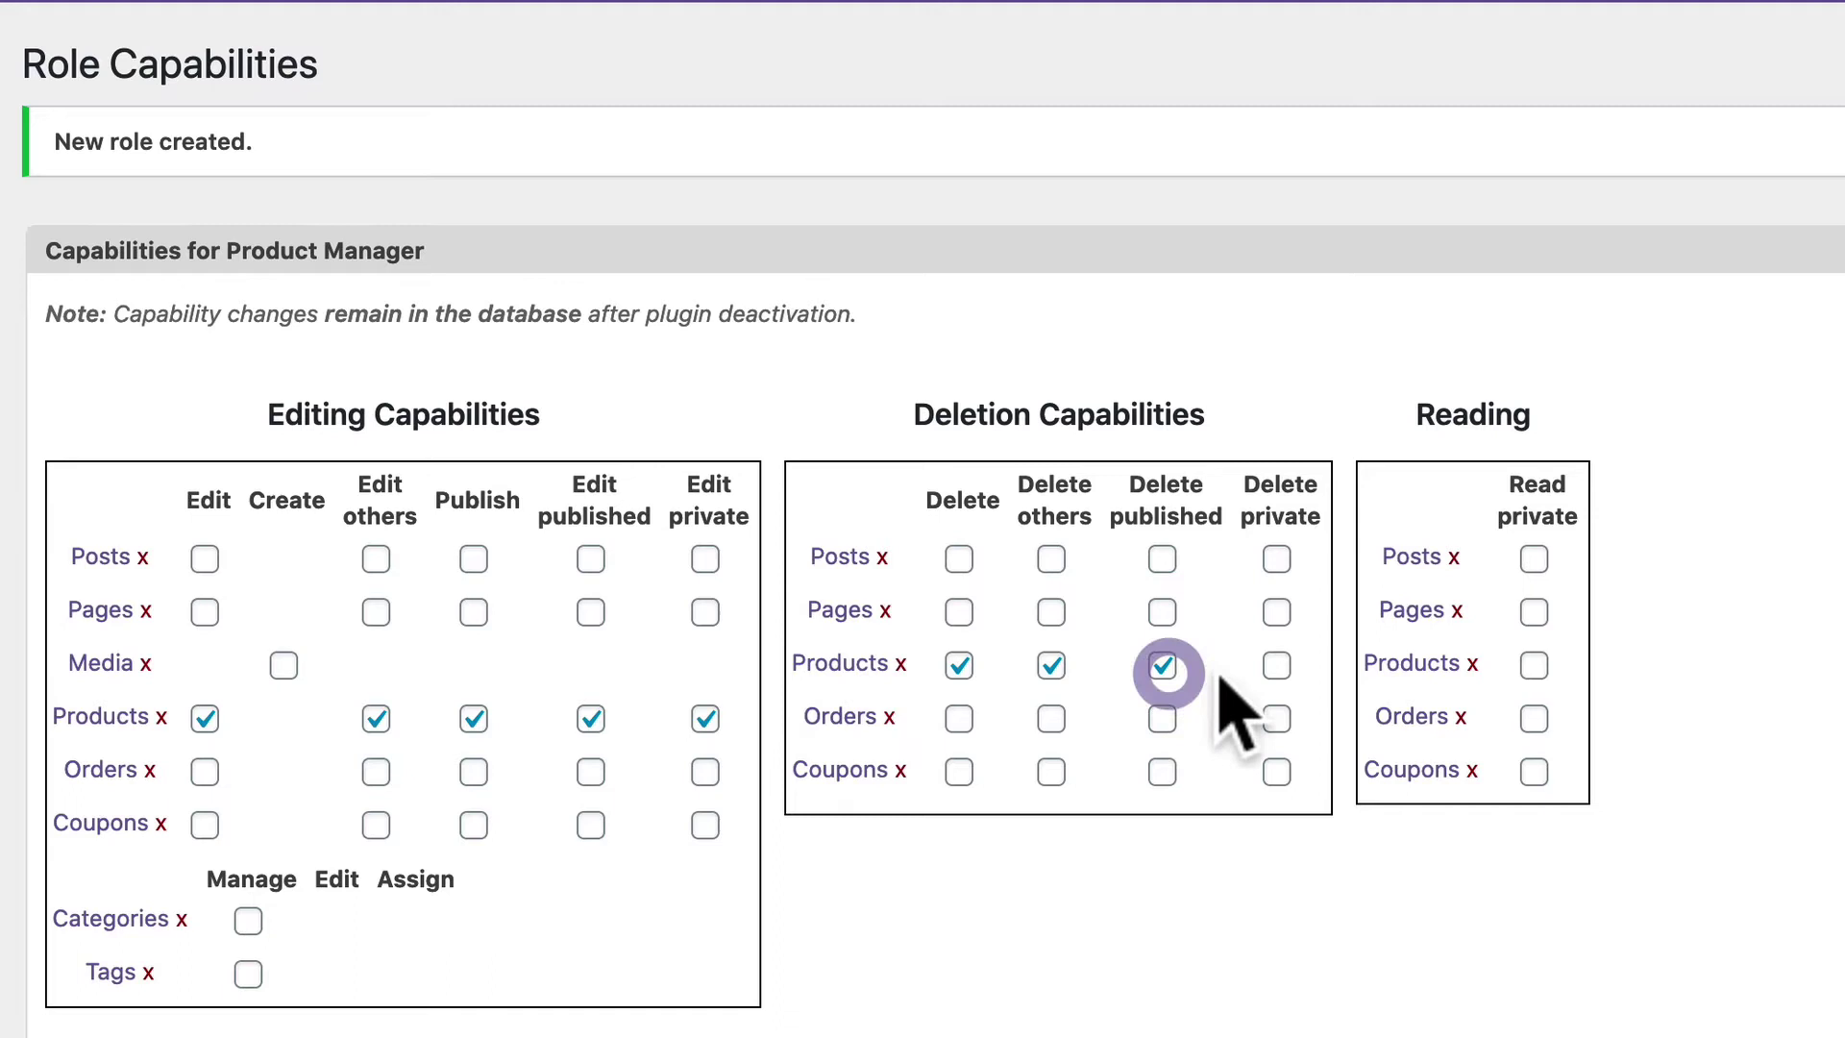
click(1276, 664)
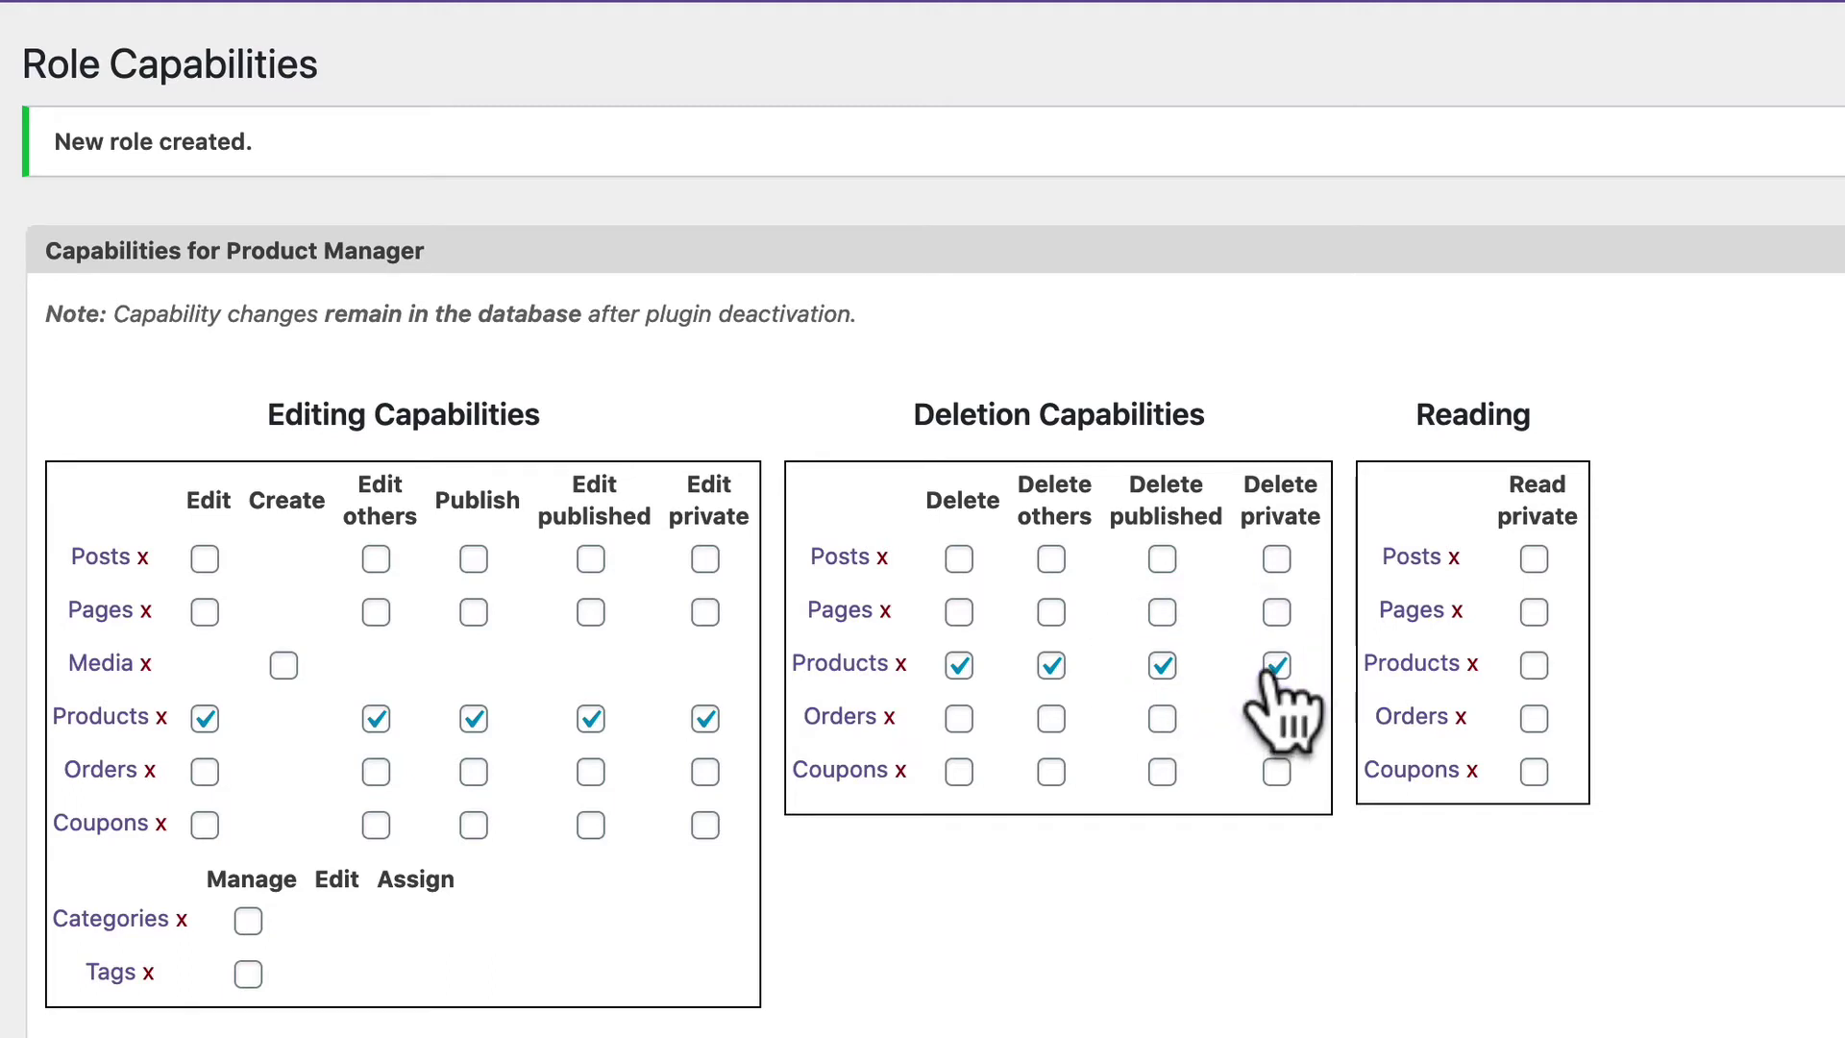
click(1534, 667)
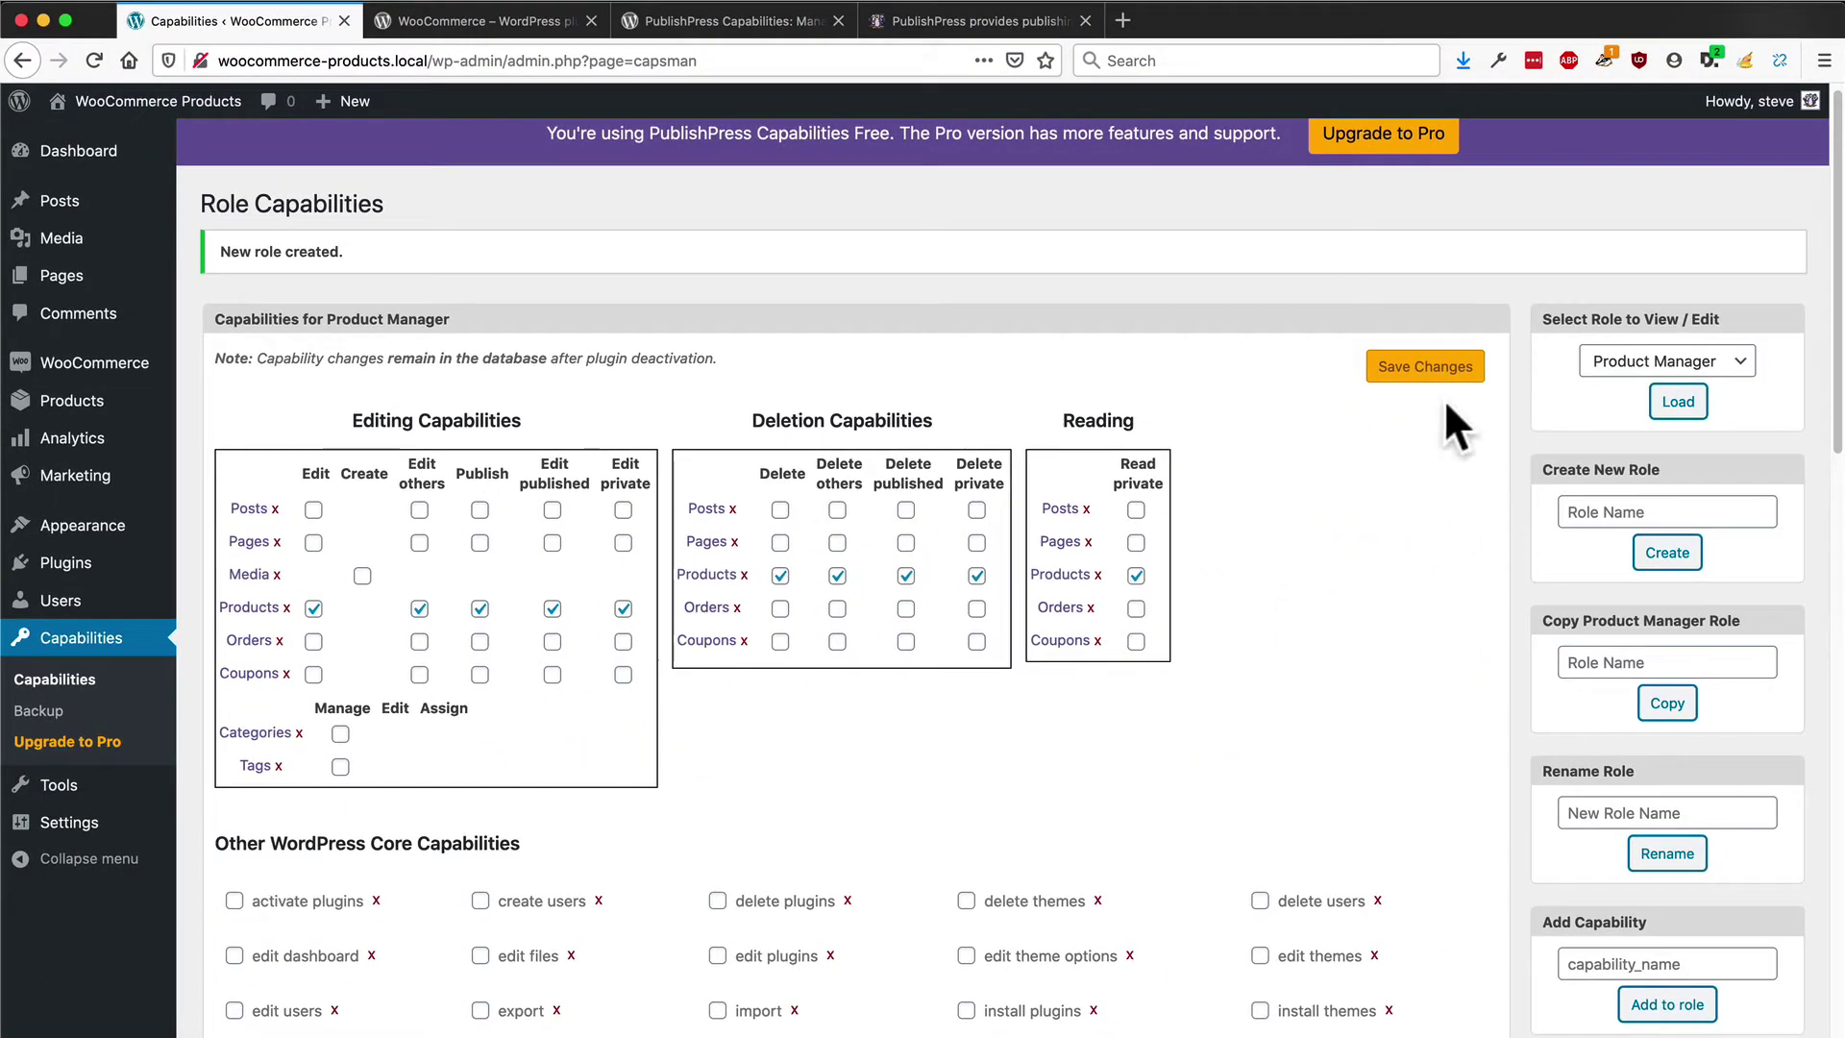
click(1430, 379)
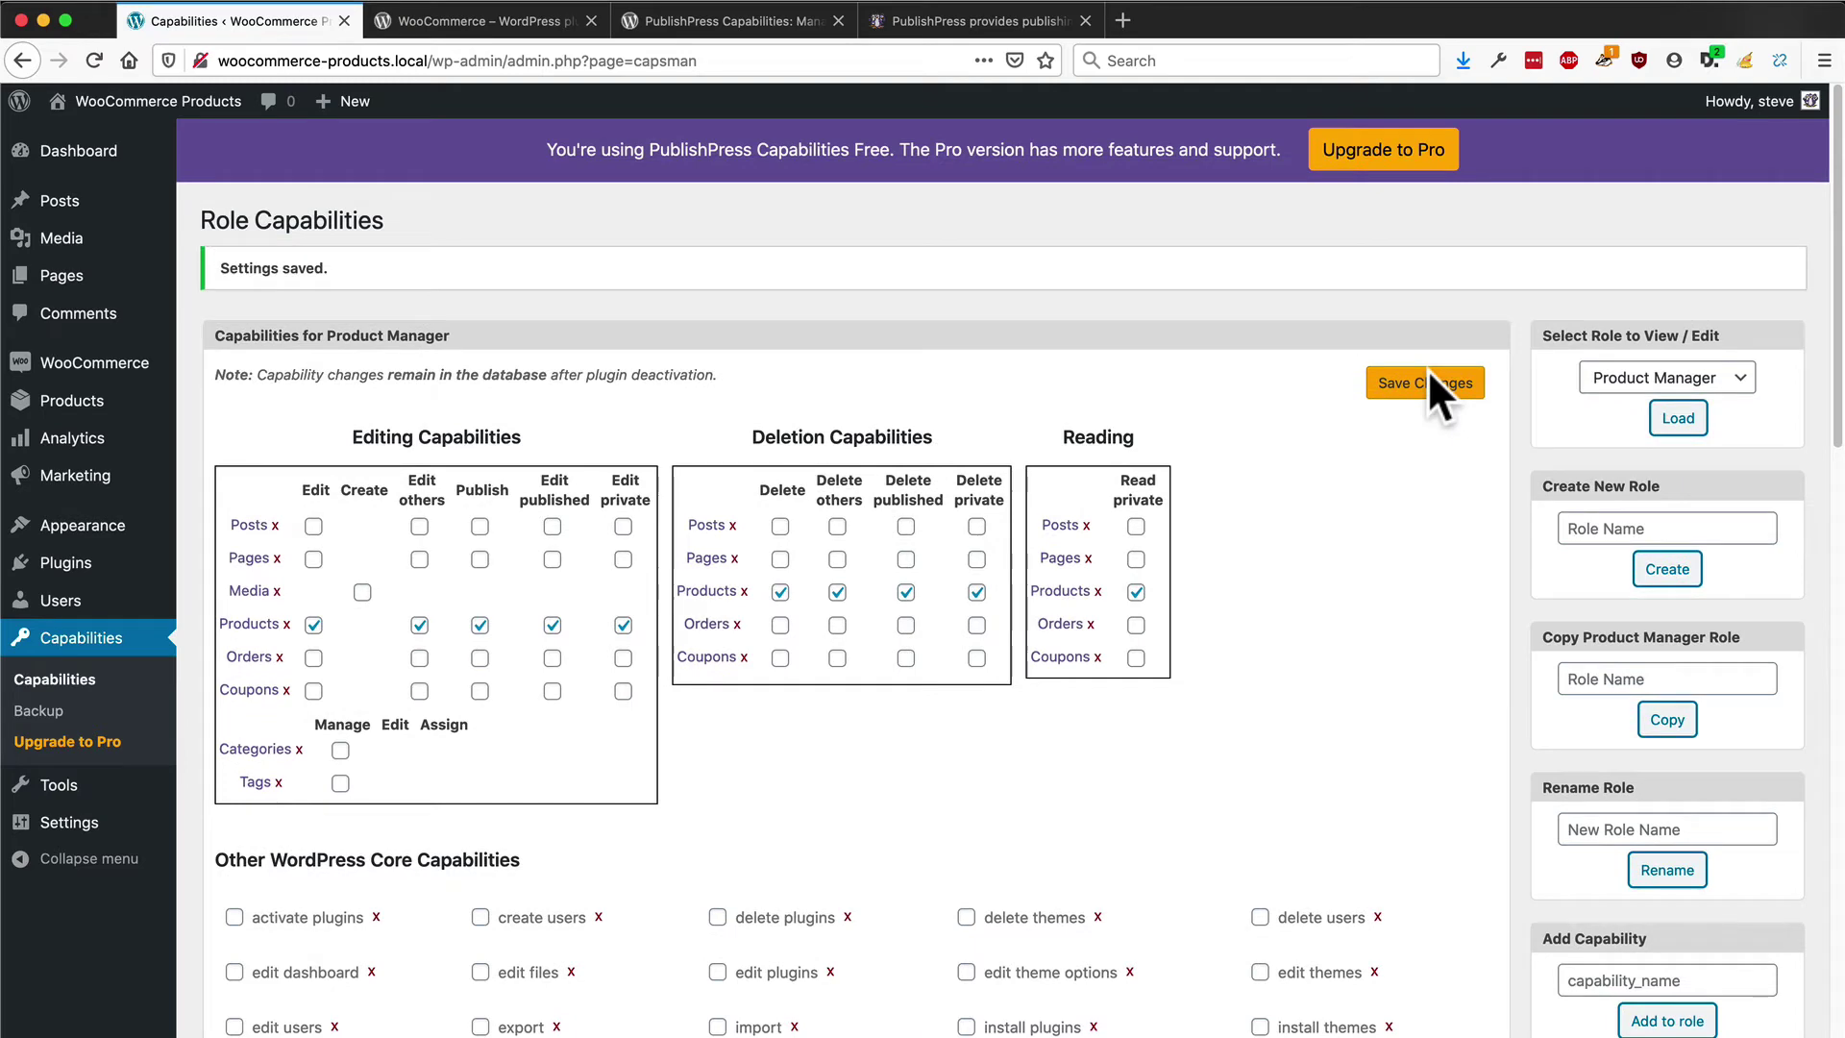
scroll(1355, 560, down, 2)
scroll(1356, 560, down, 2)
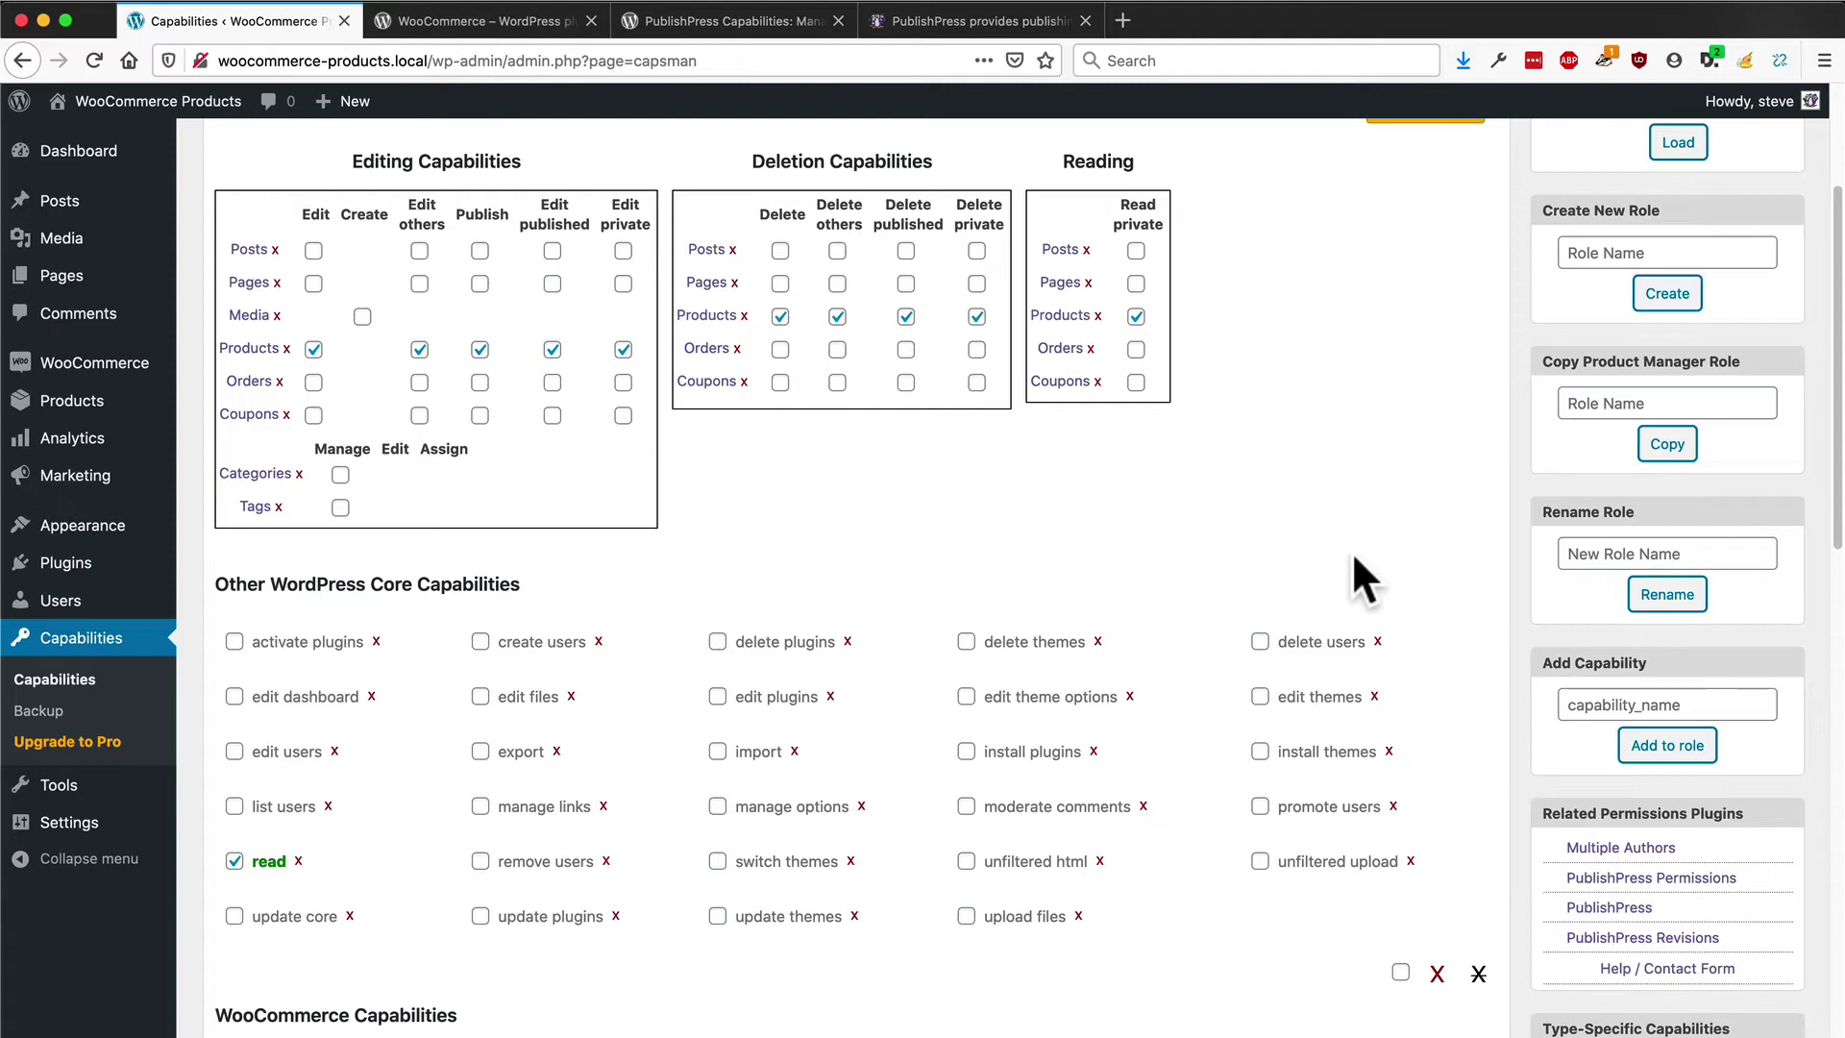
scroll(1351, 552, down, 1)
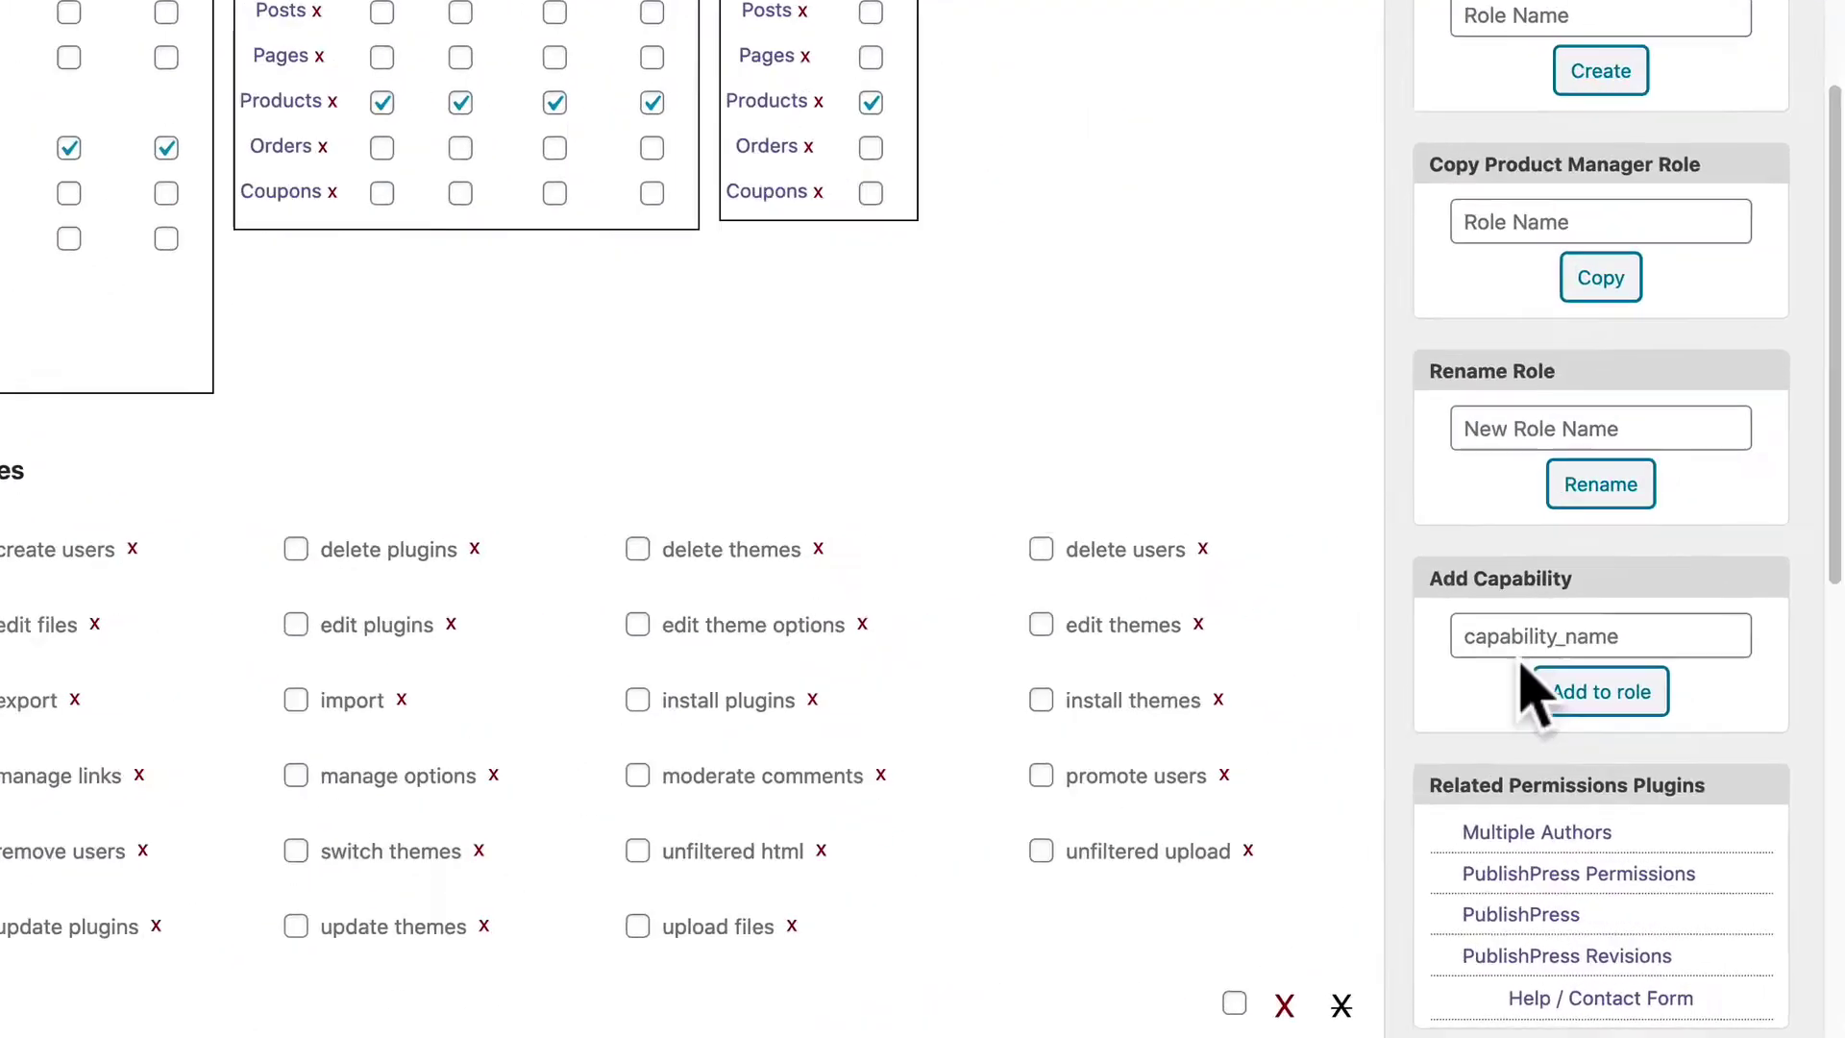
Enter the custom capability name 'view_admin_dashboard' in the Add Capability field, fixing typos.
click(1449, 657)
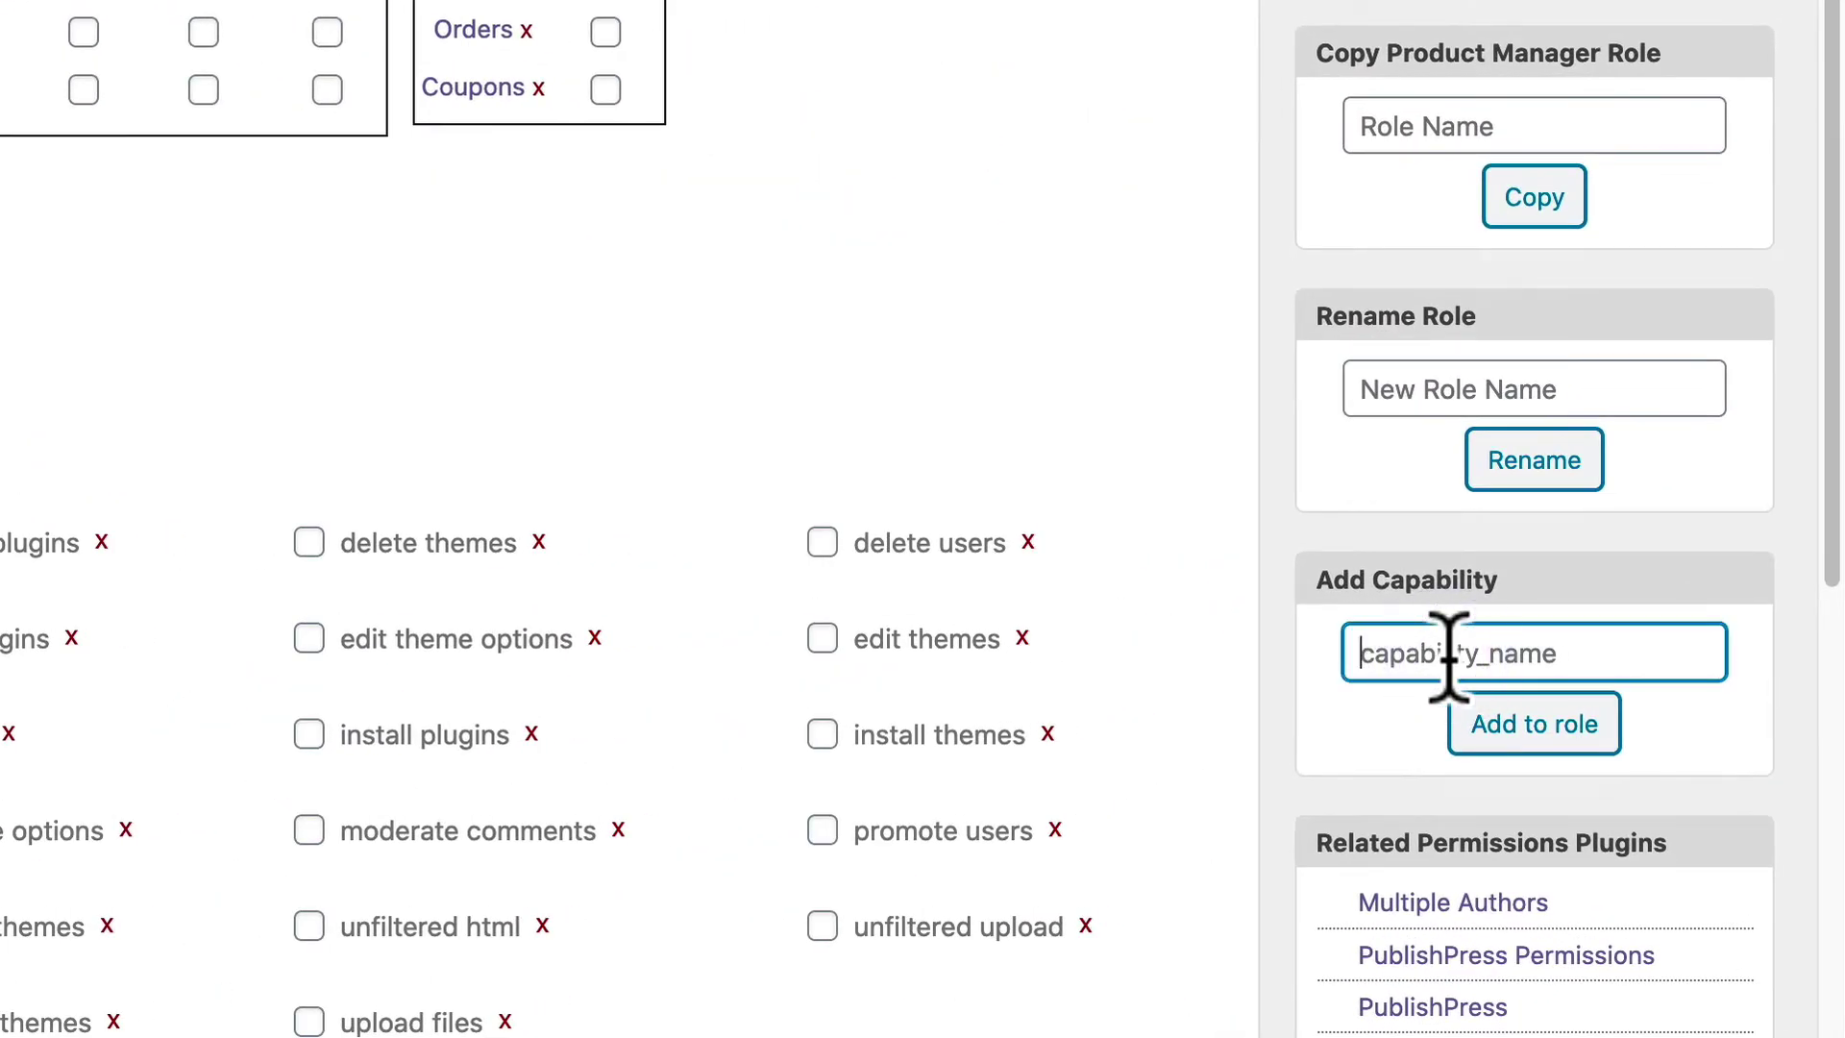
text(viw)
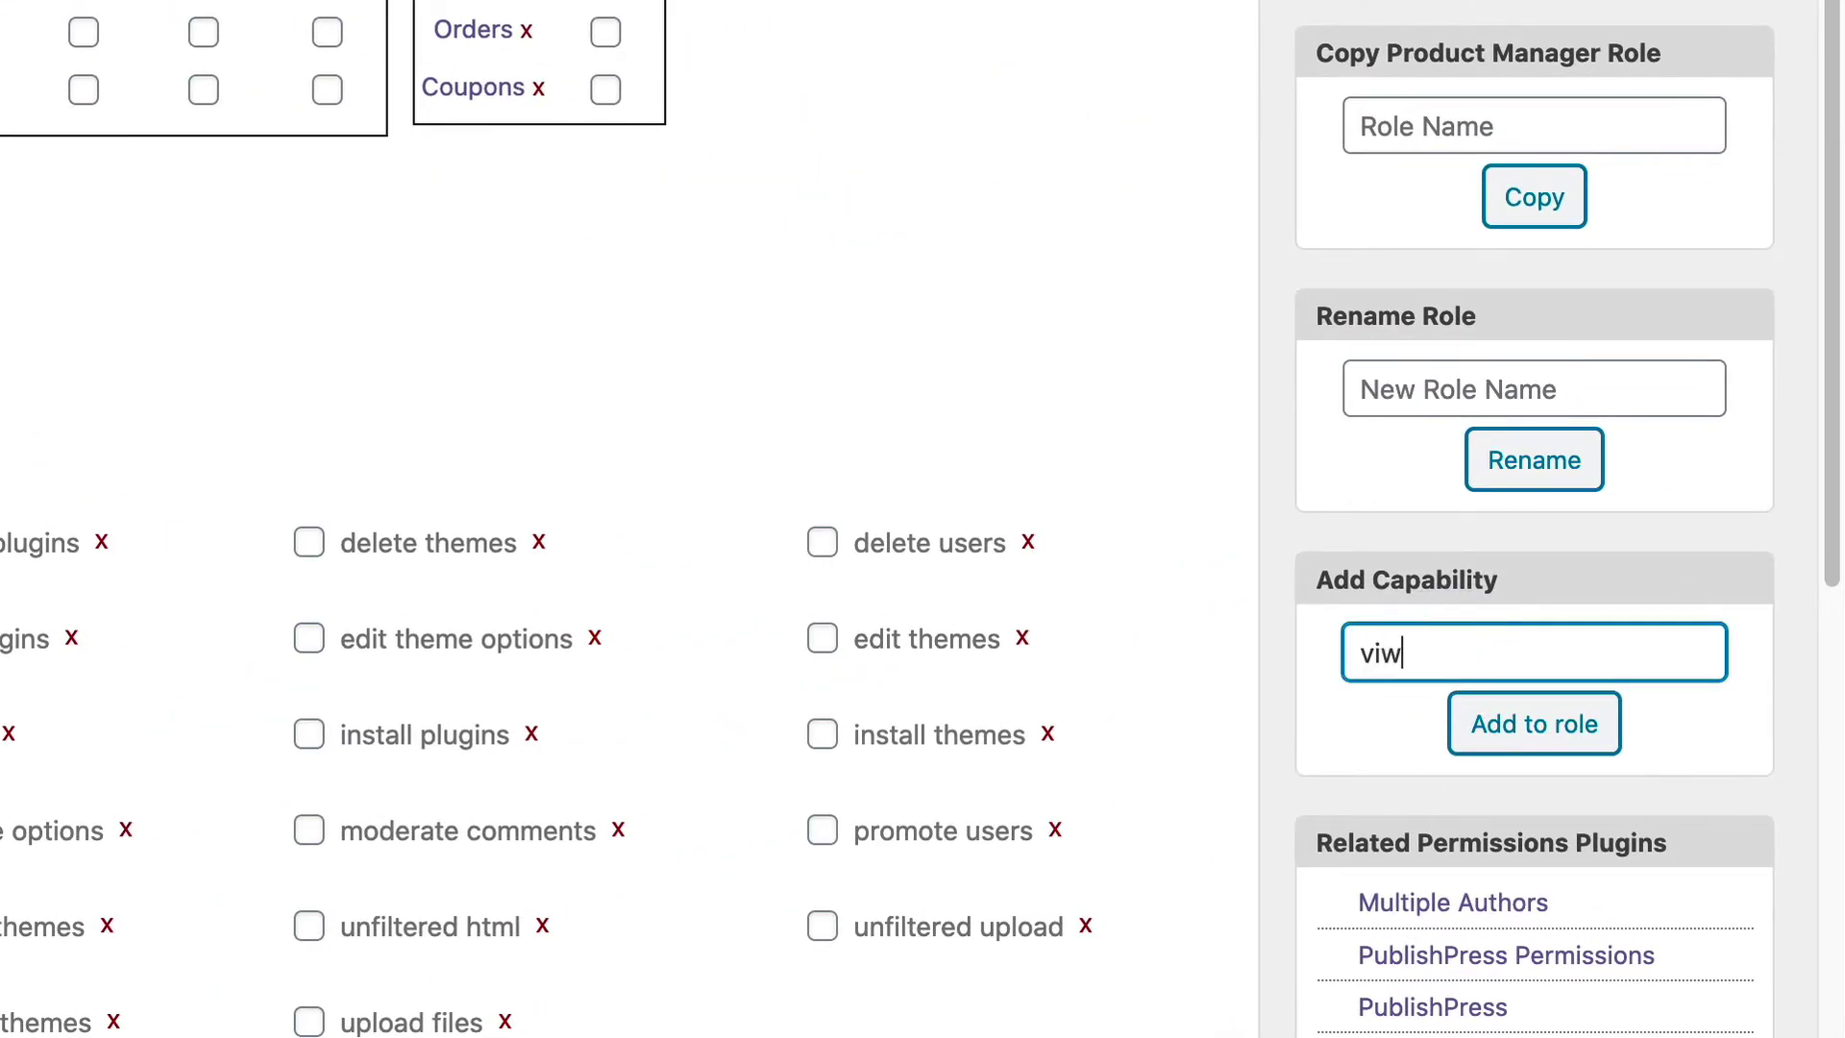
key(BackSpace)
text(ee)
key(BackSpace)
text(w_)
text(admin)
text(_dash)
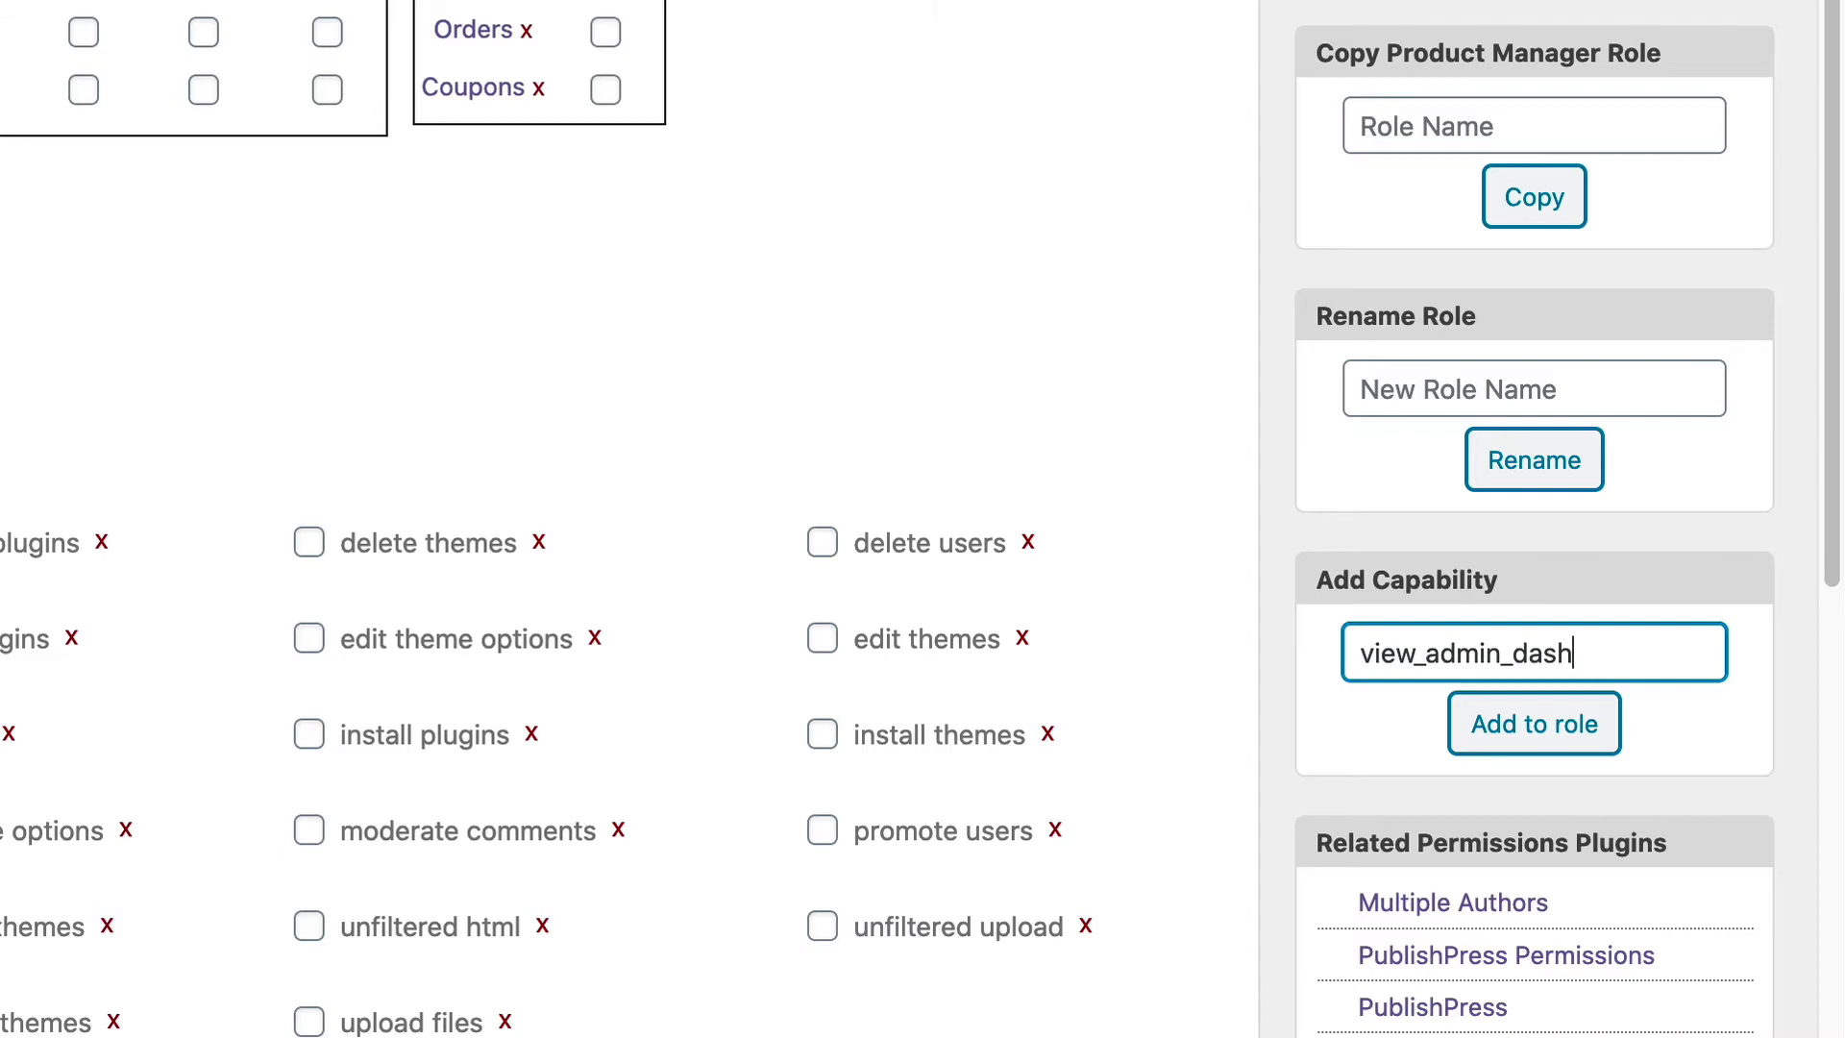
text(board)
Add view_admin_dashboard to the Product Manager role and save the role's capabilities.
click(1521, 742)
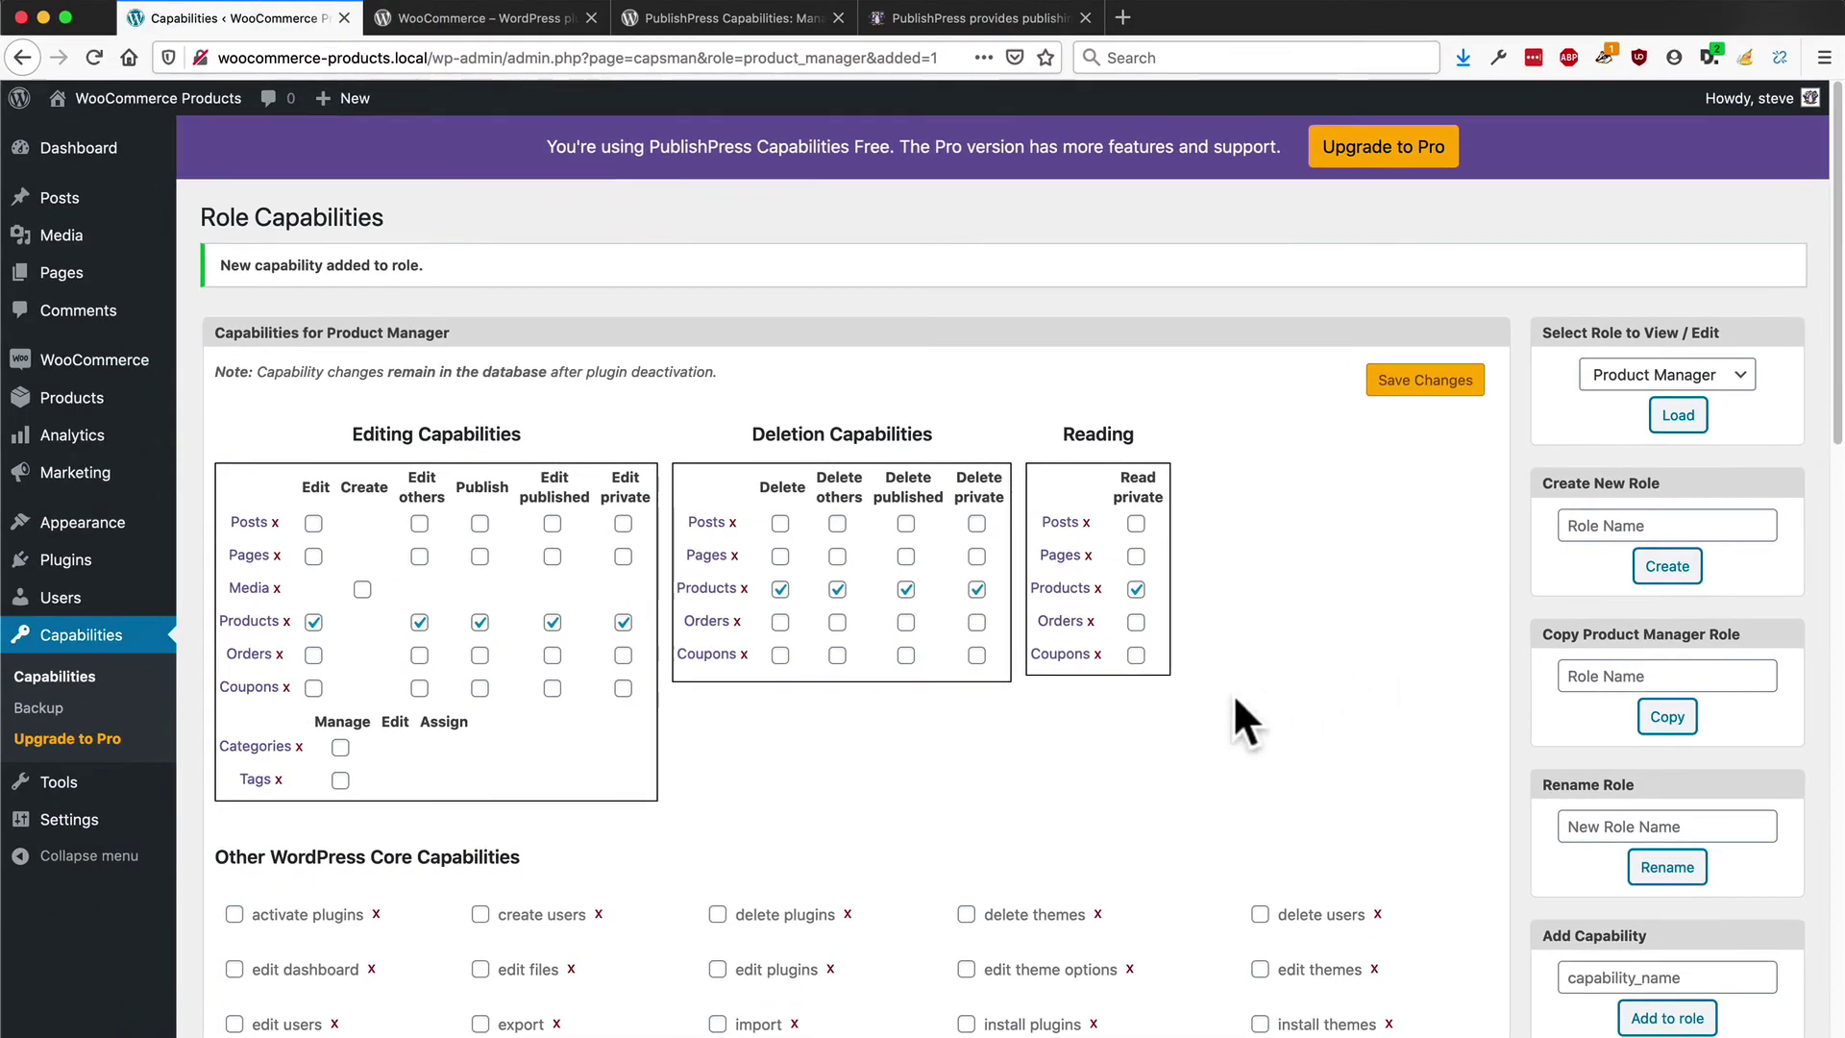
scroll(1236, 708, down, 2)
scroll(1236, 707, down, 3)
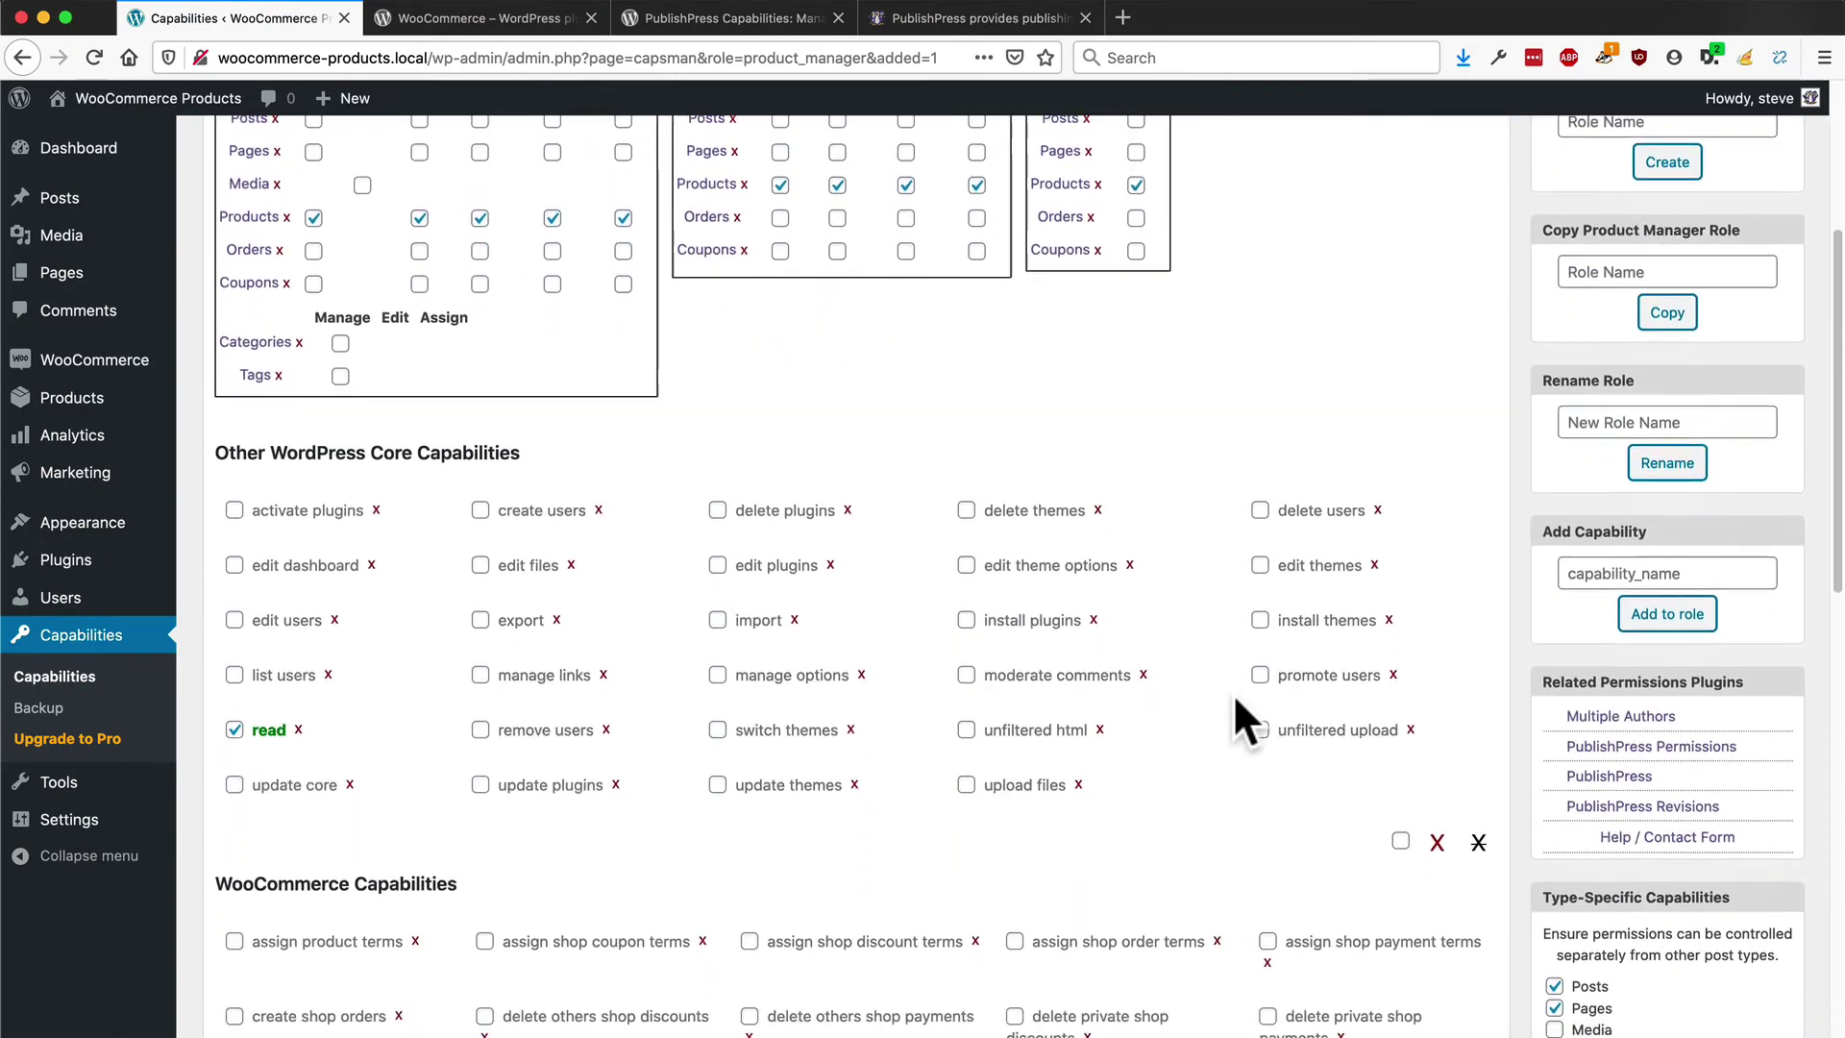
scroll(1236, 708, down, 1)
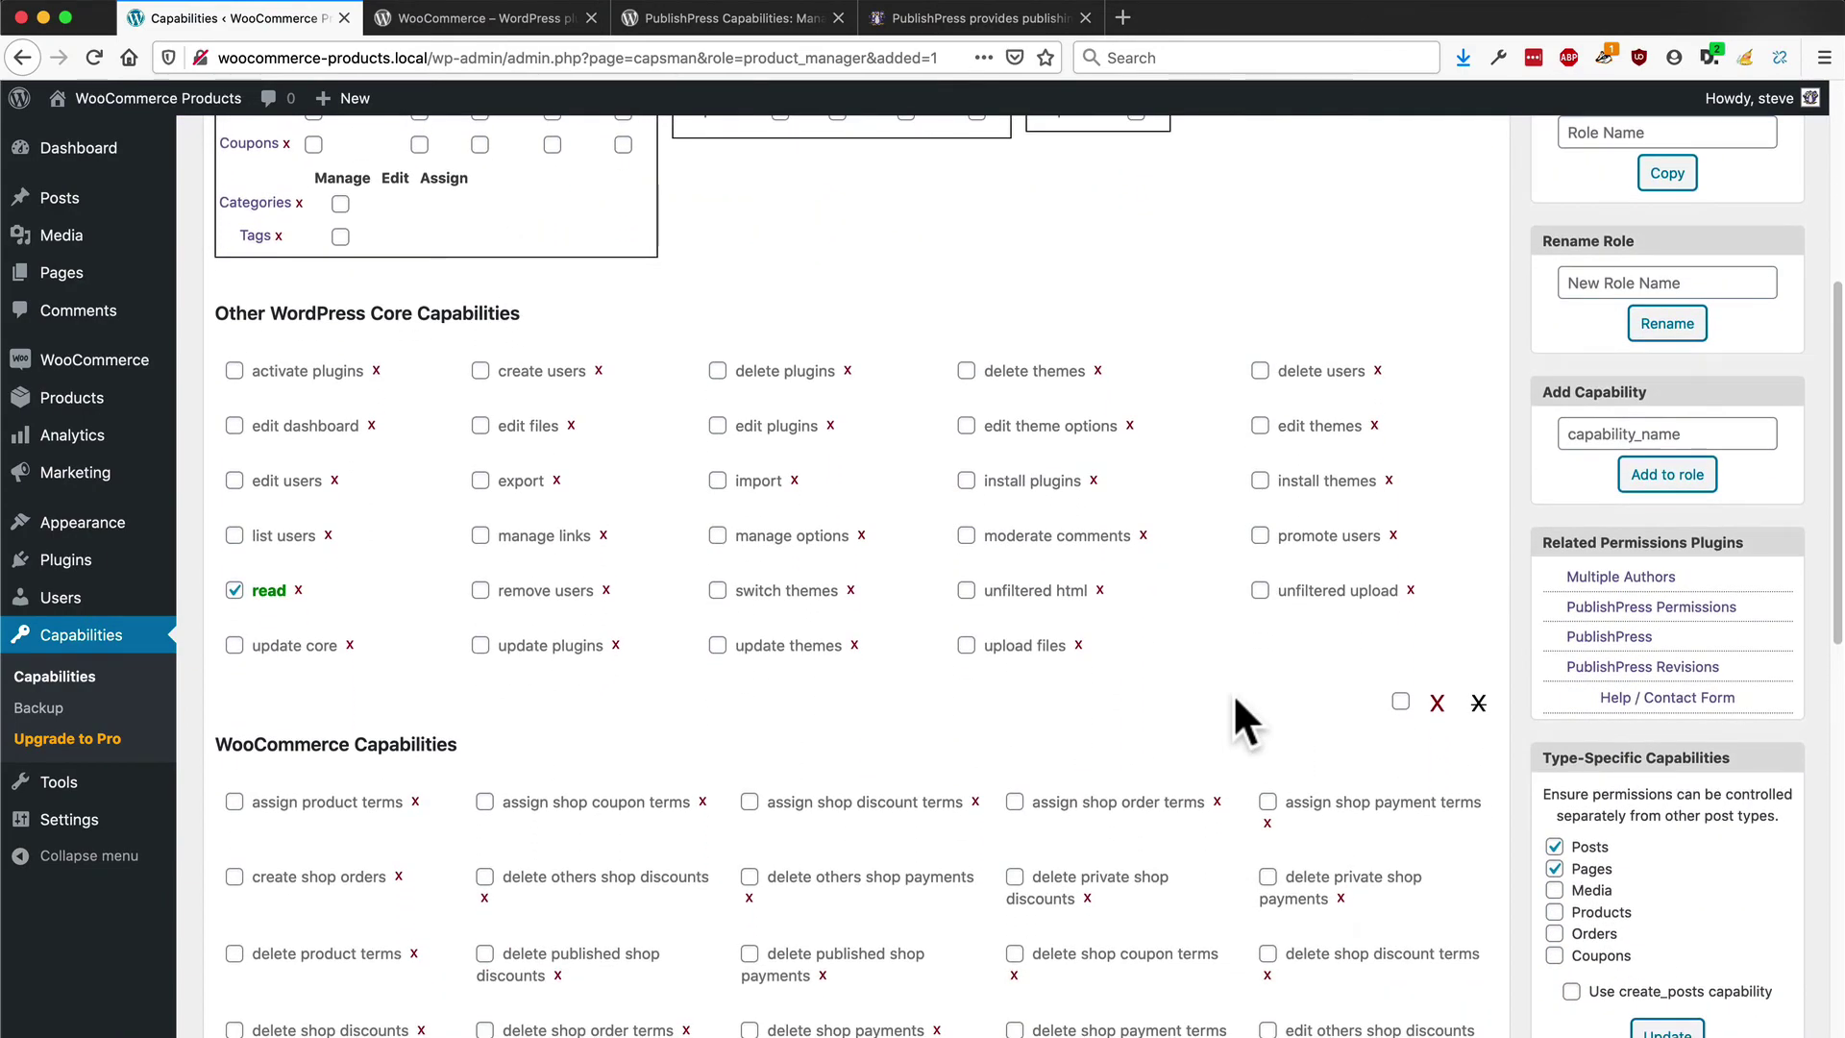
scroll(1236, 698, down, 3)
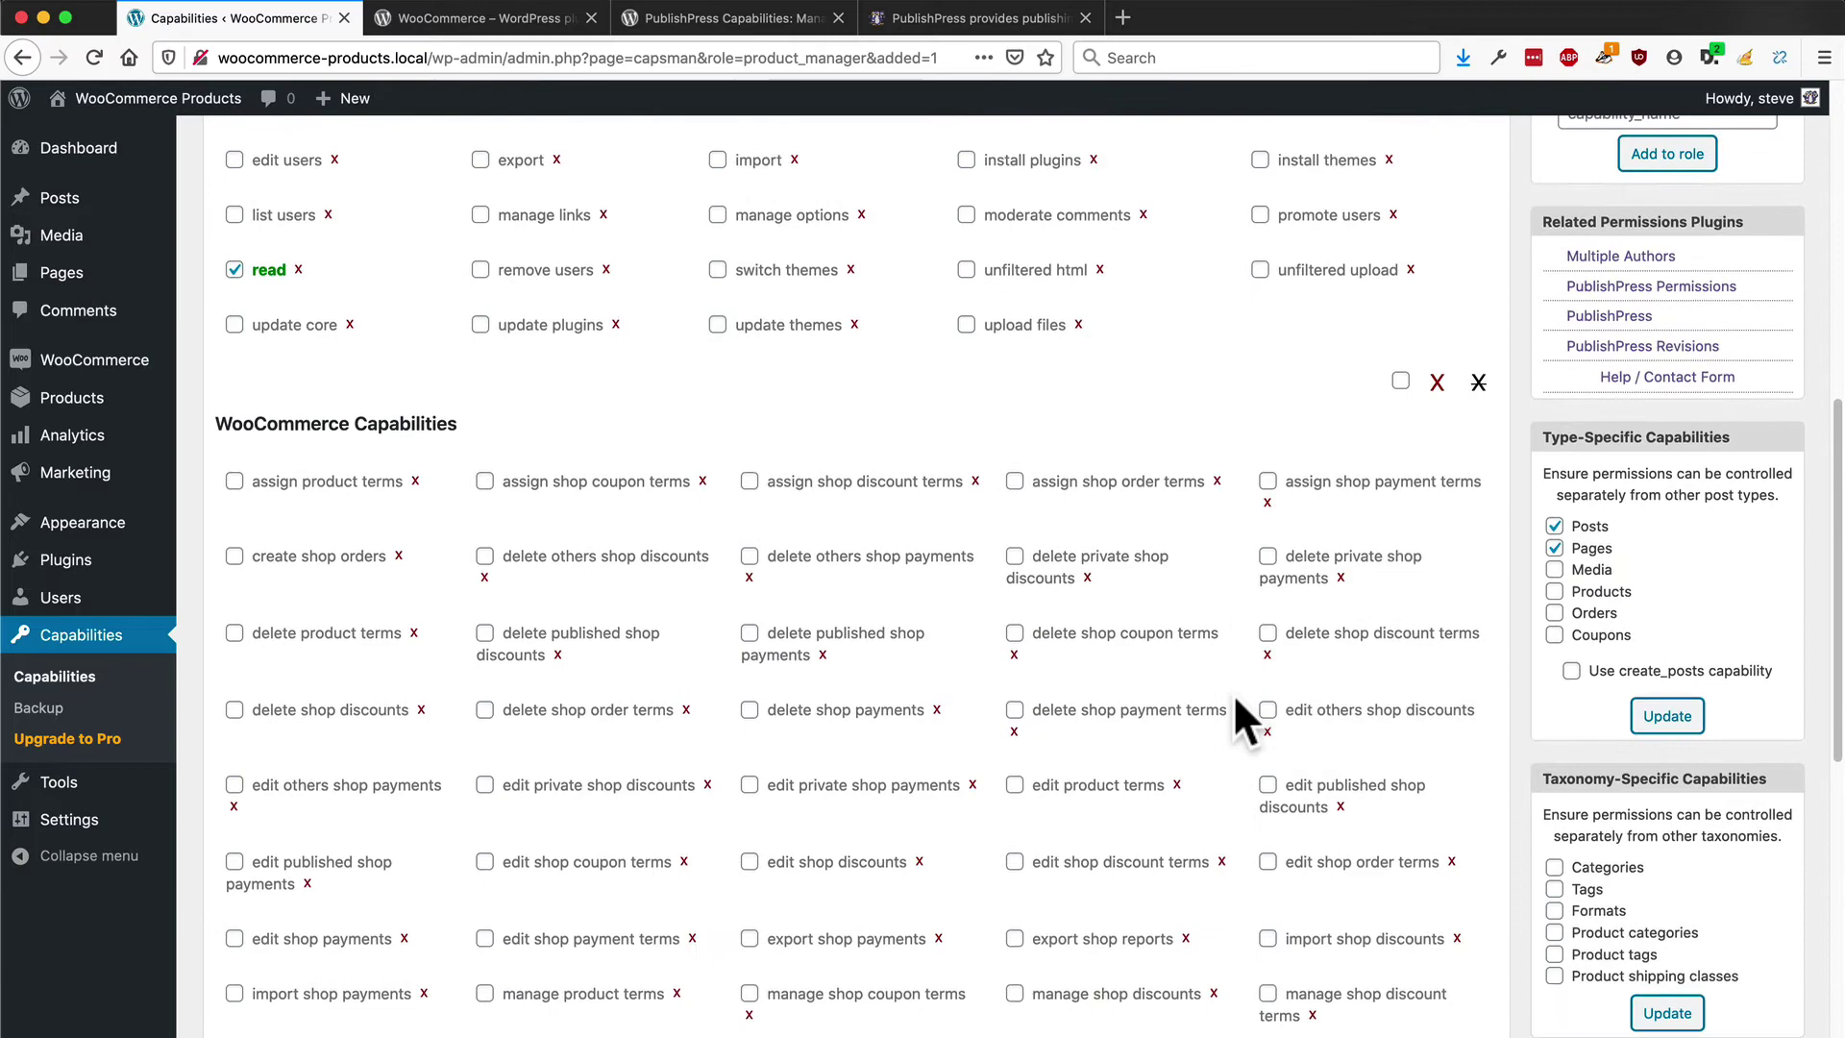
scroll(1236, 703, down, 3)
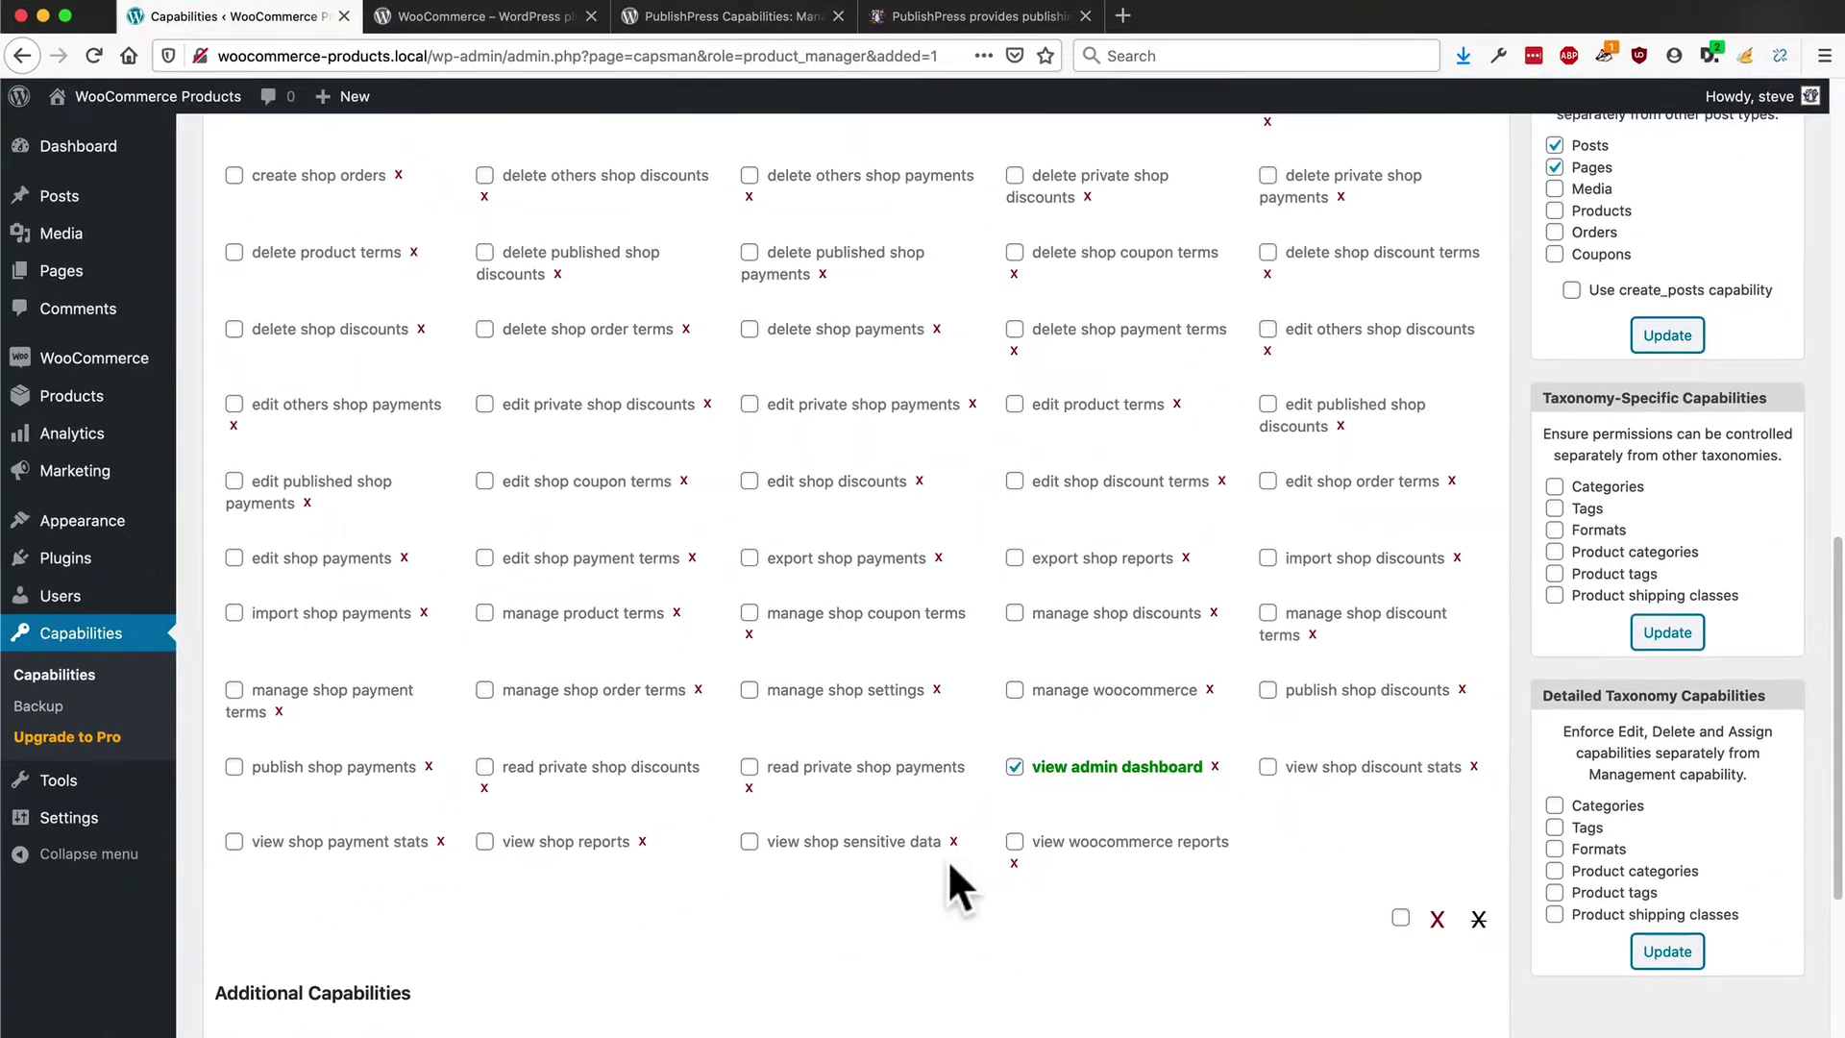
scroll(948, 859, down, 2)
scroll(947, 880, down, 2)
scroll(947, 879, down, 2)
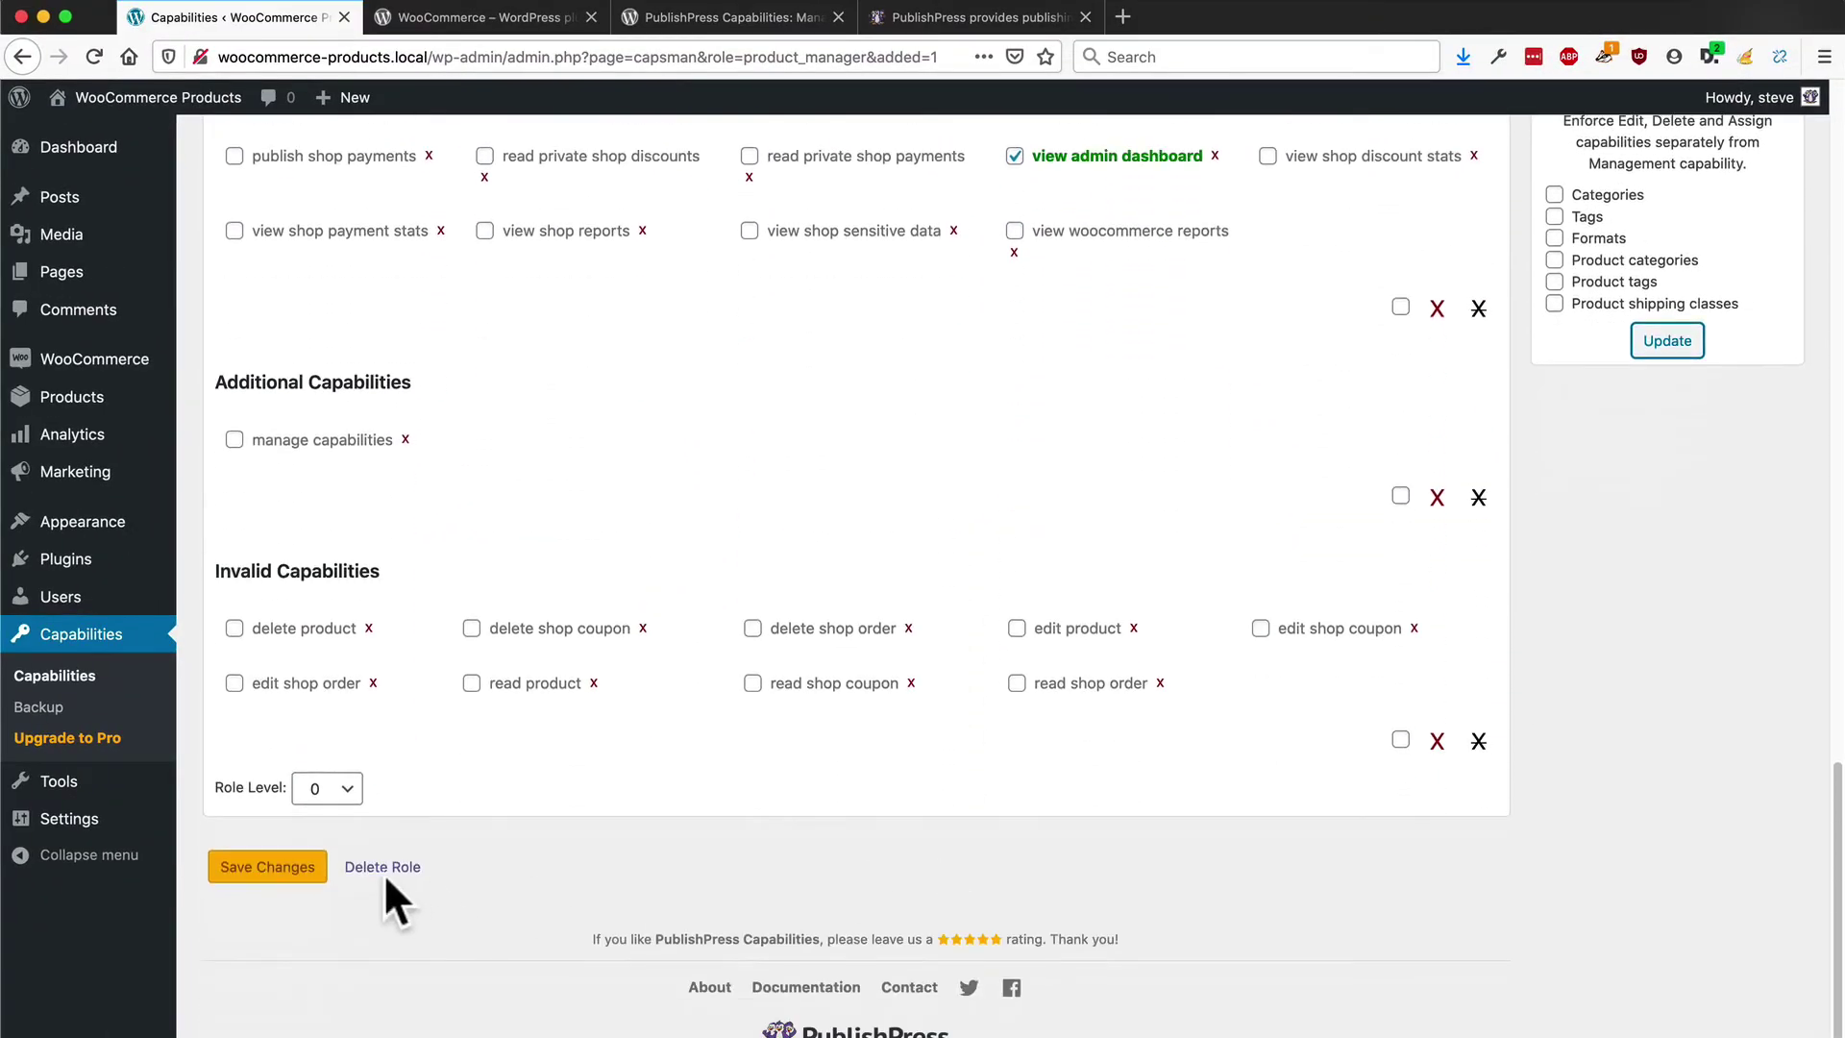
click(280, 867)
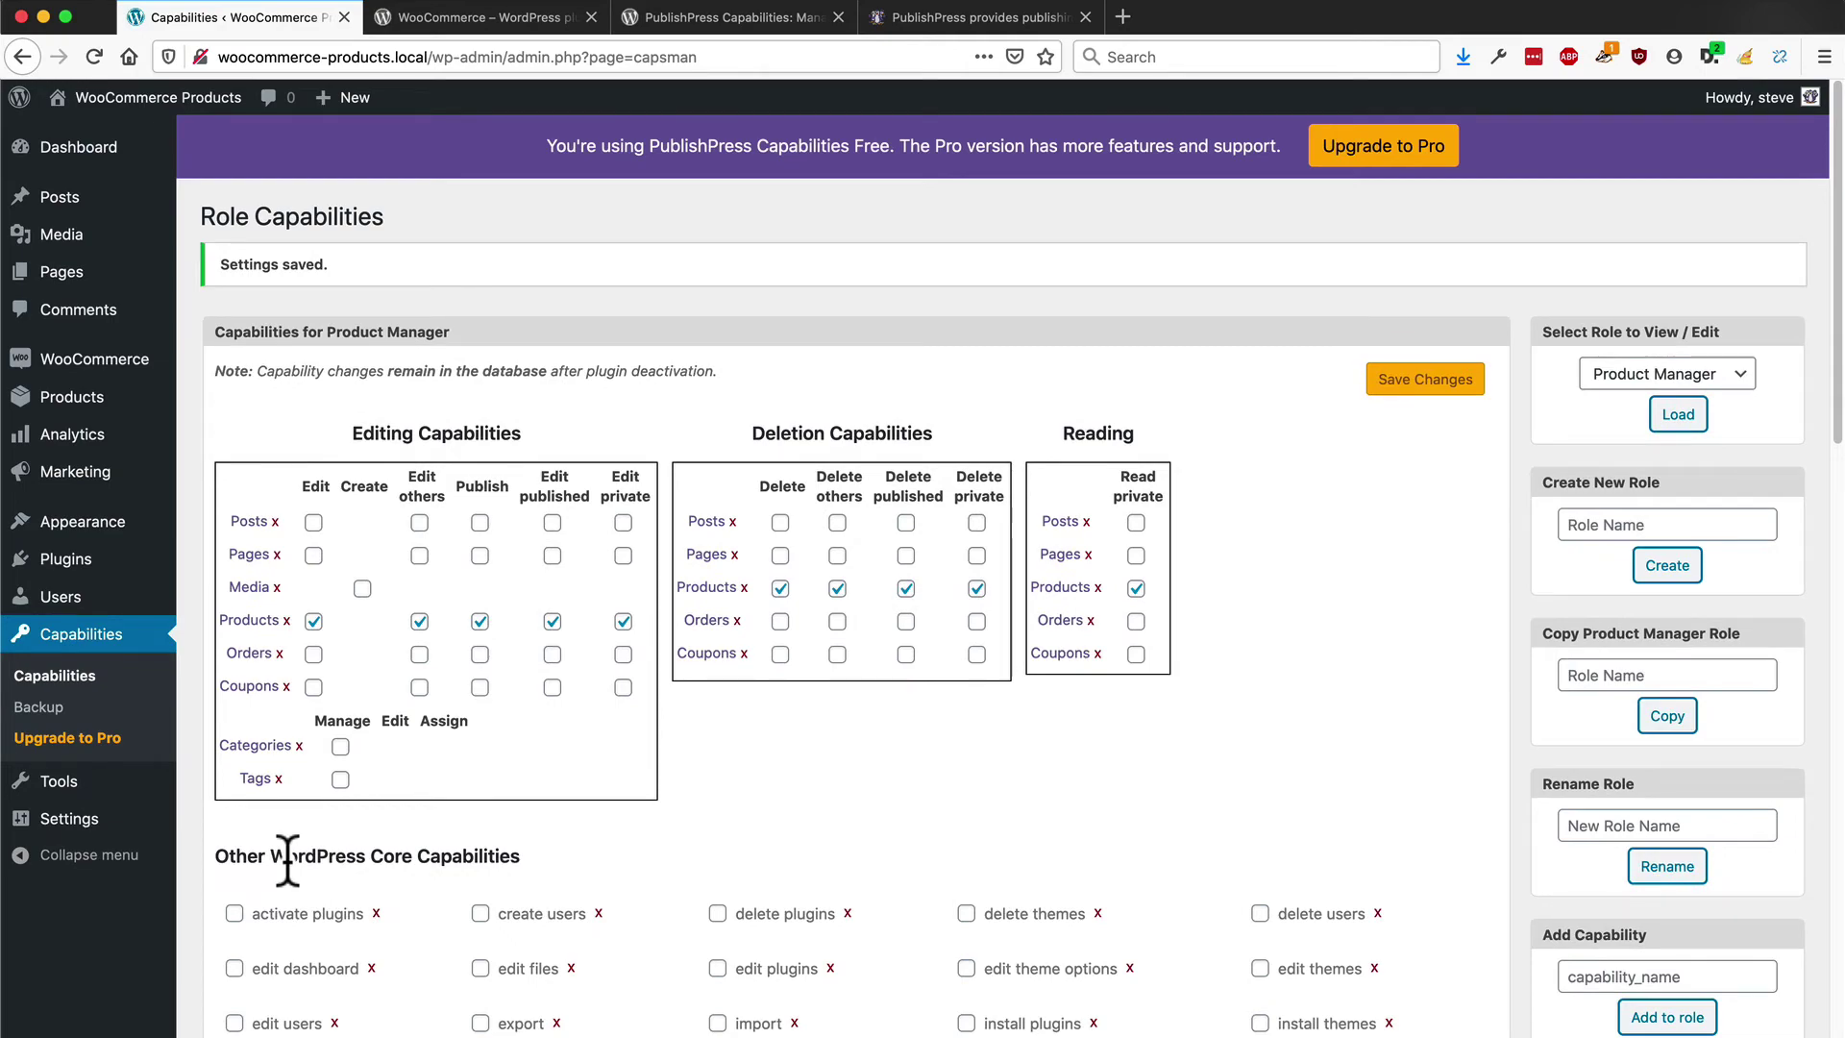
Change the subscriber user john's role to Product Manager and update the profile.
click(92, 613)
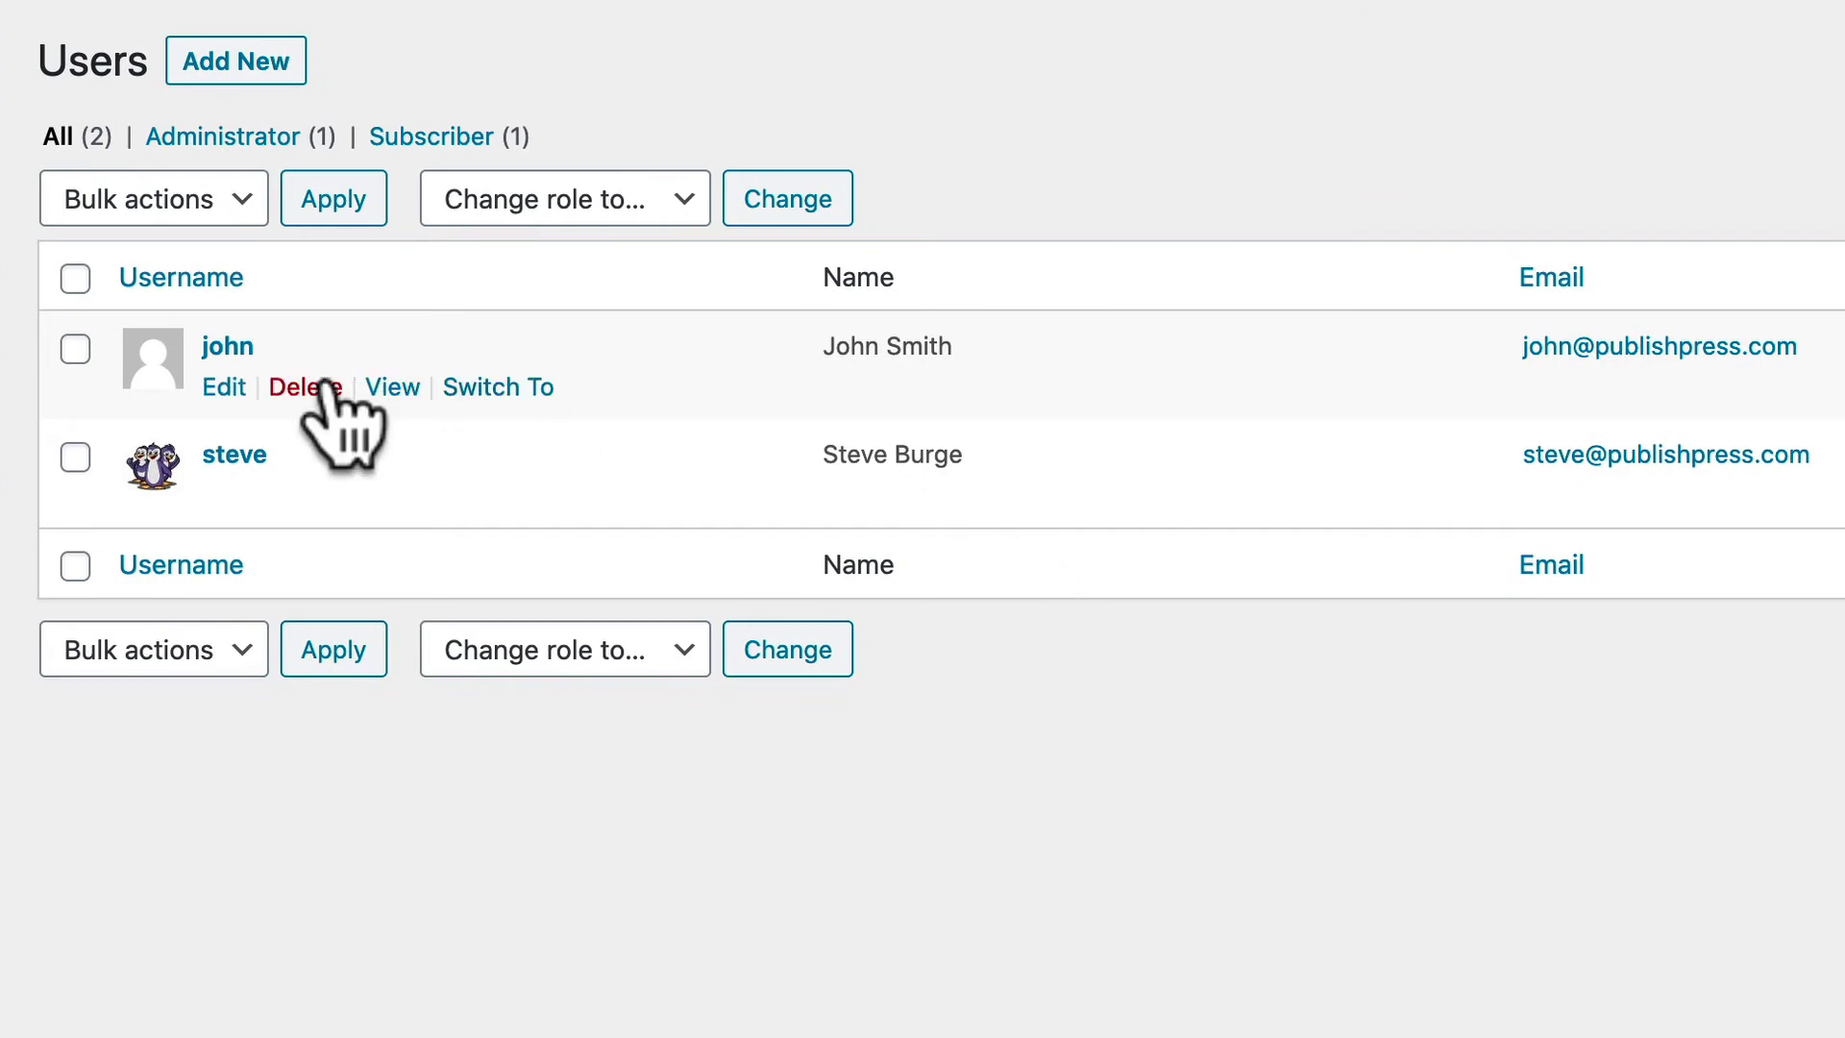
mouse_move(228, 368)
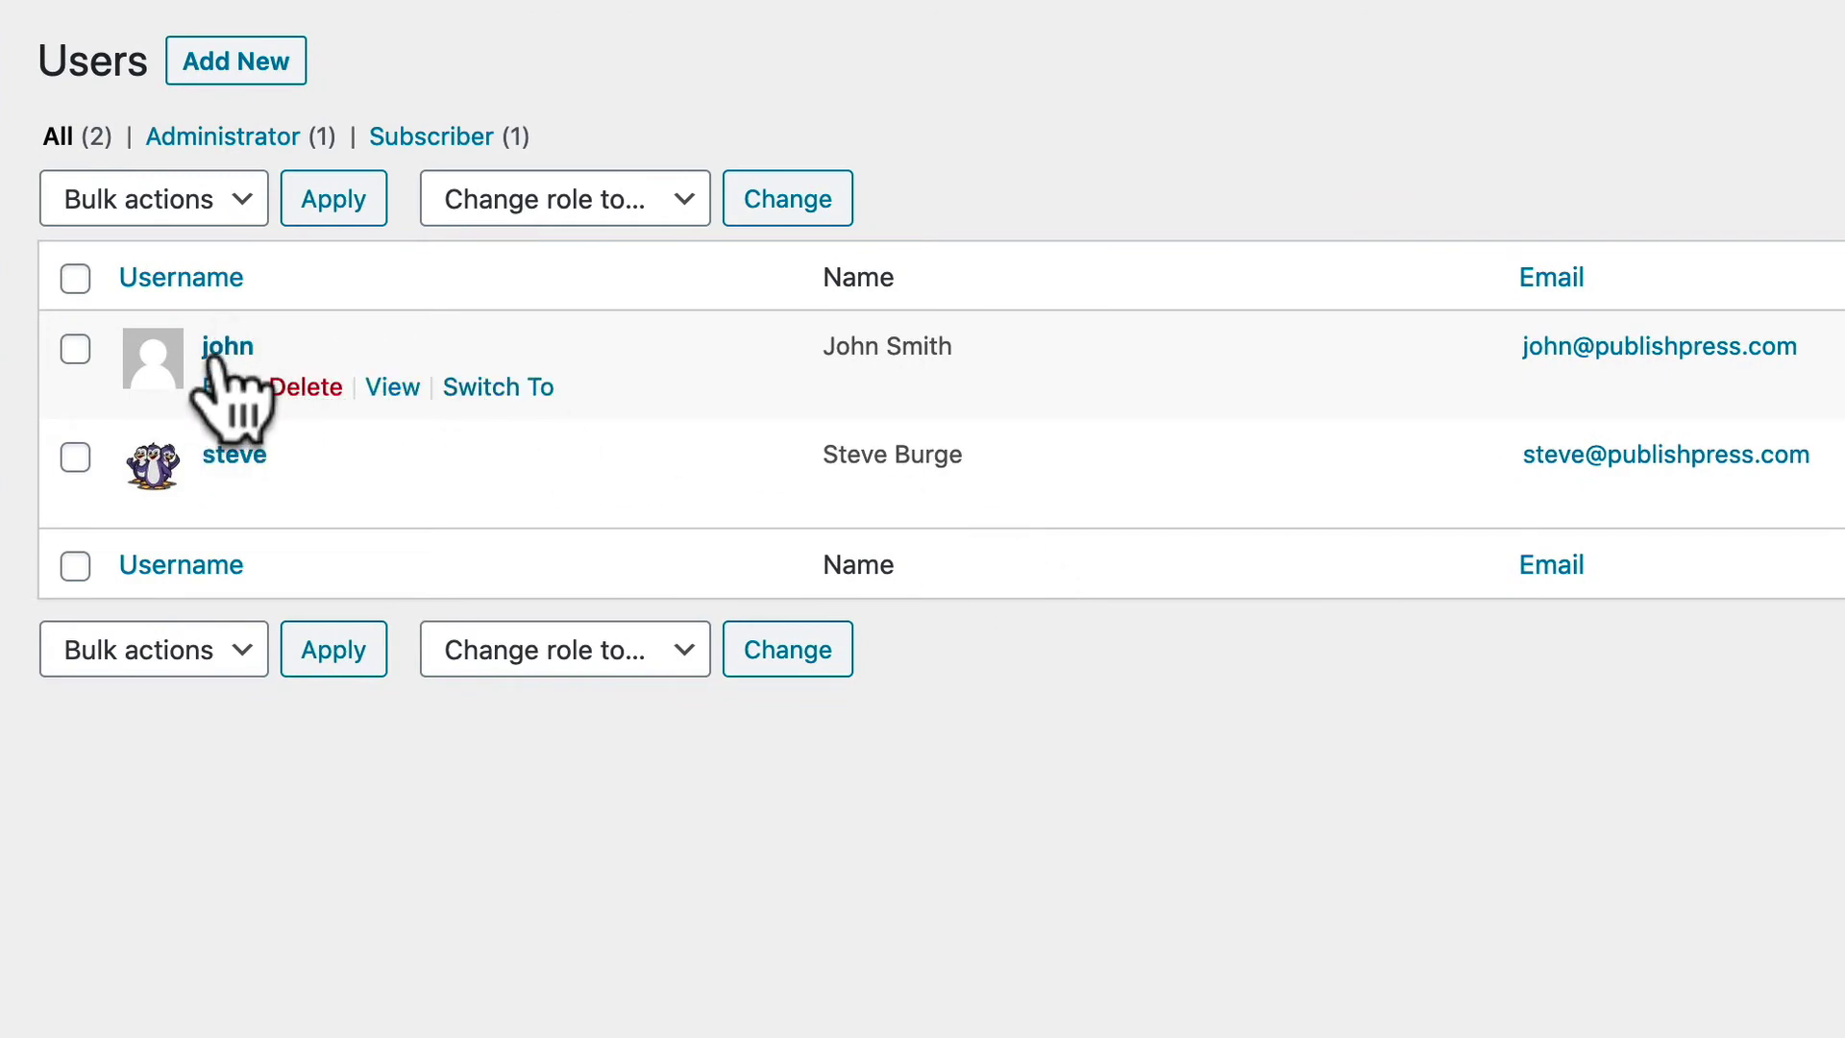
click(224, 386)
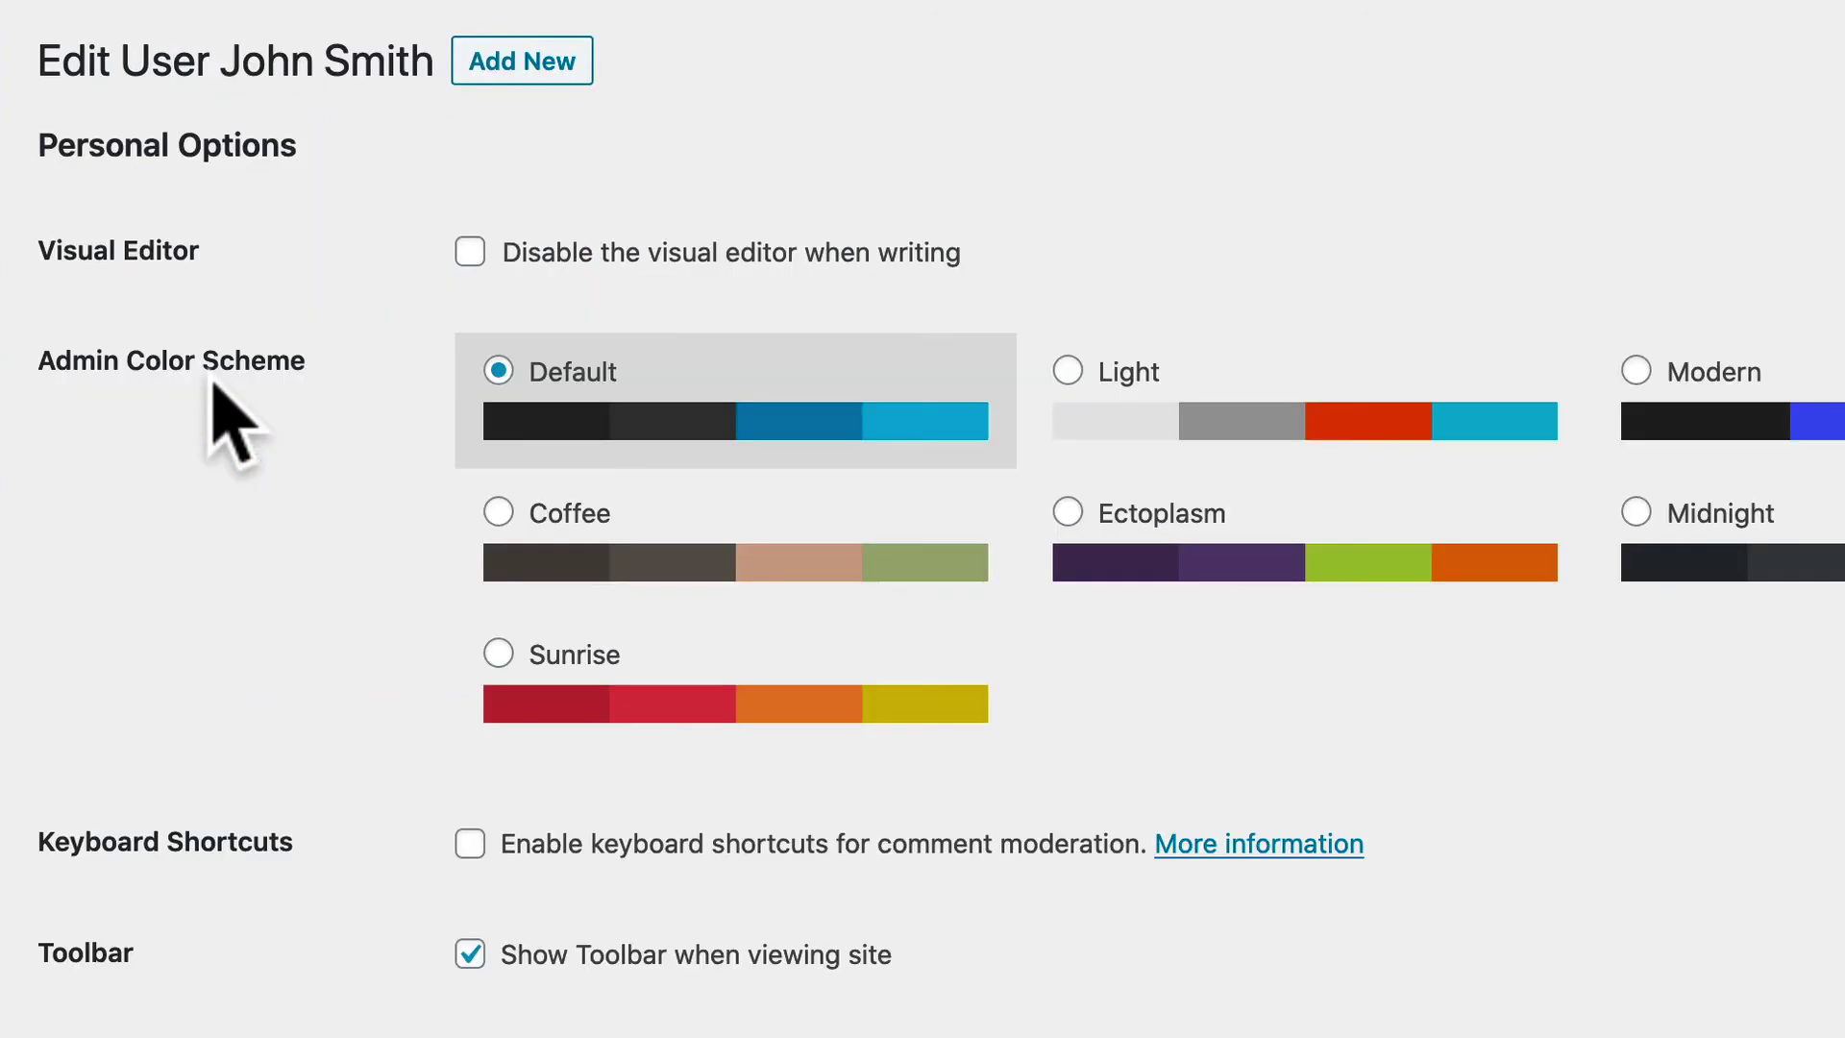
scroll(495, 988, down, 1)
scroll(618, 597, down, 4)
click(584, 634)
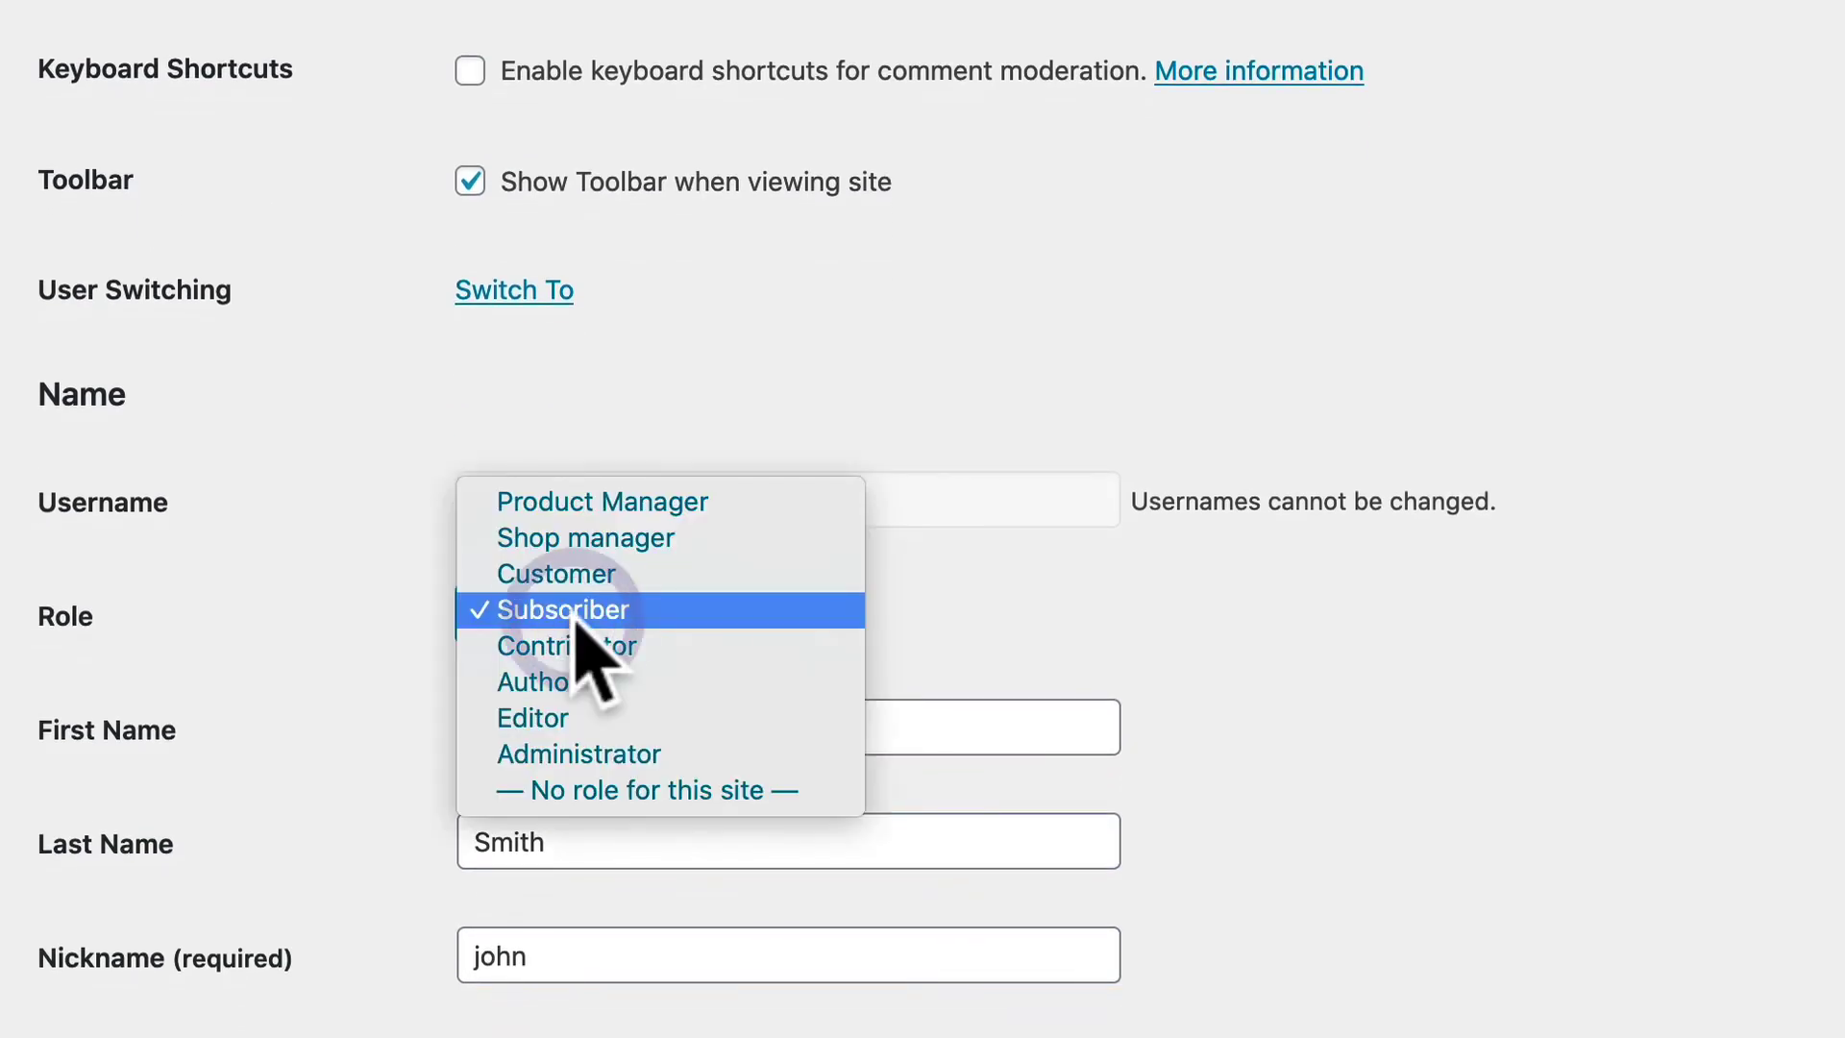
click(591, 502)
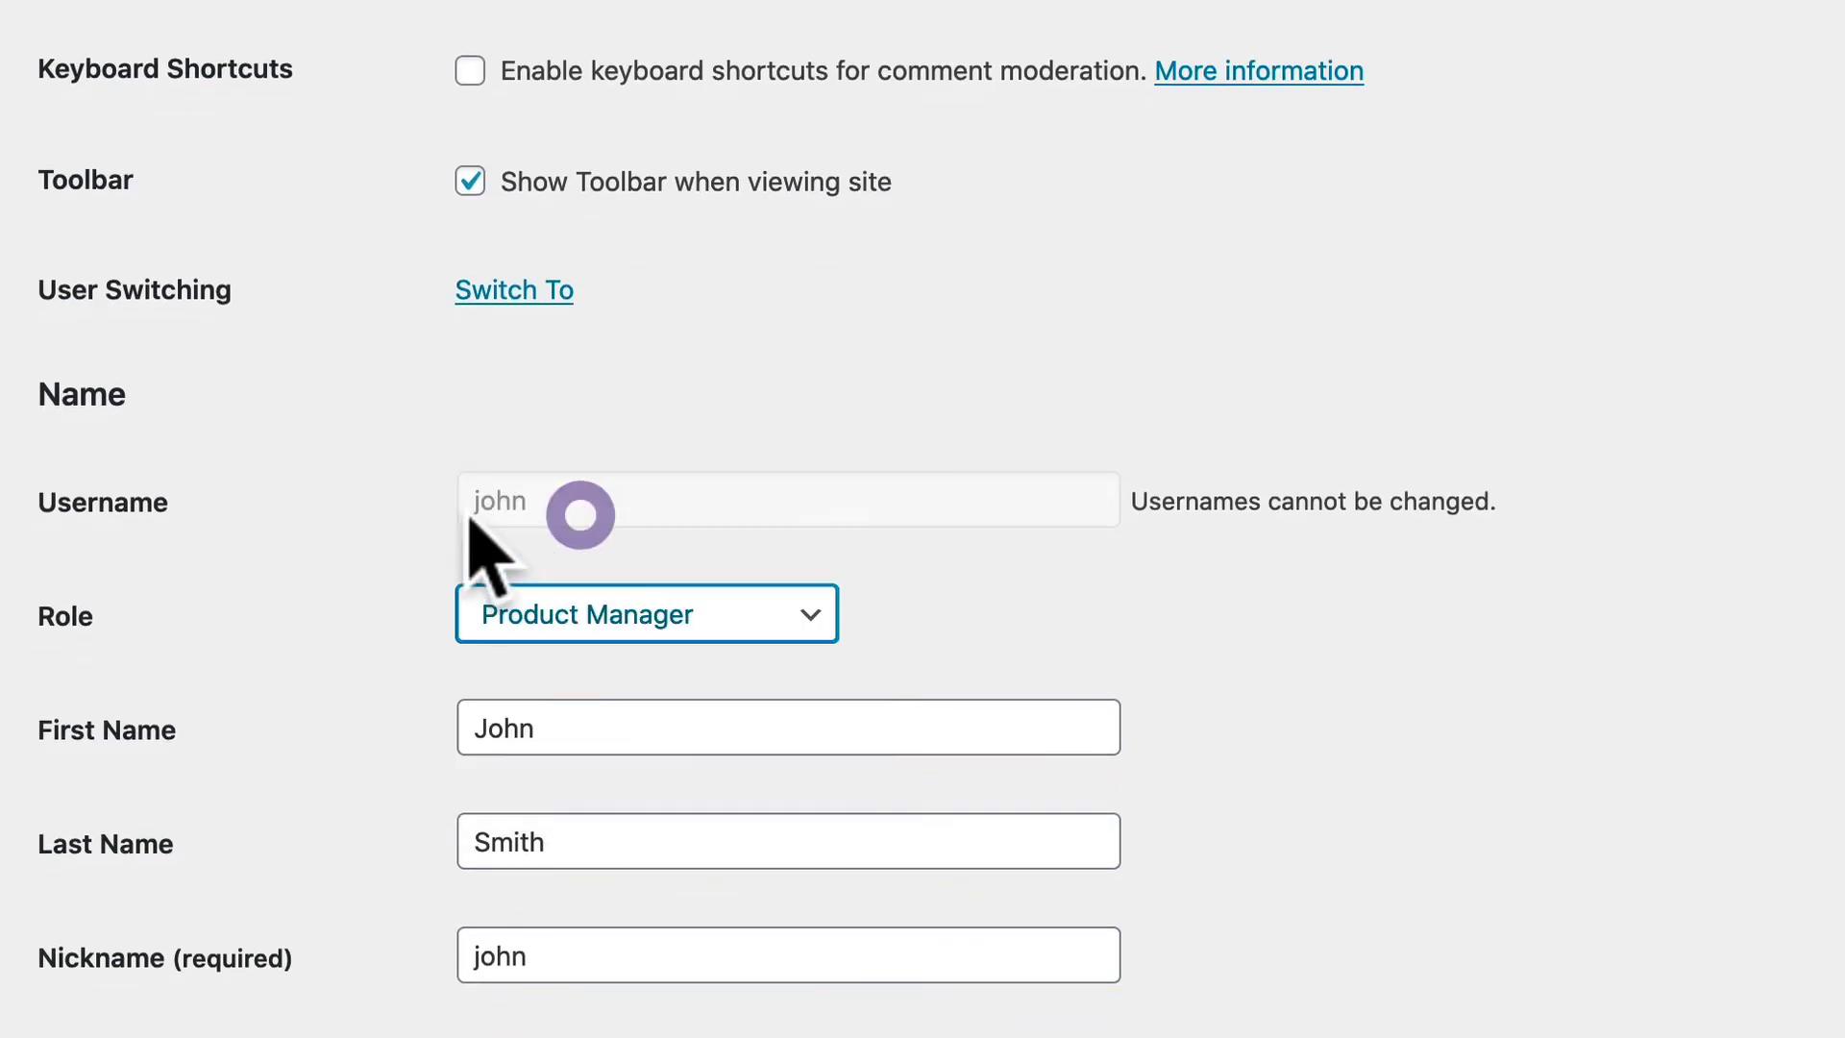
scroll(413, 534, down, 5)
scroll(418, 555, down, 5)
scroll(414, 535, down, 1)
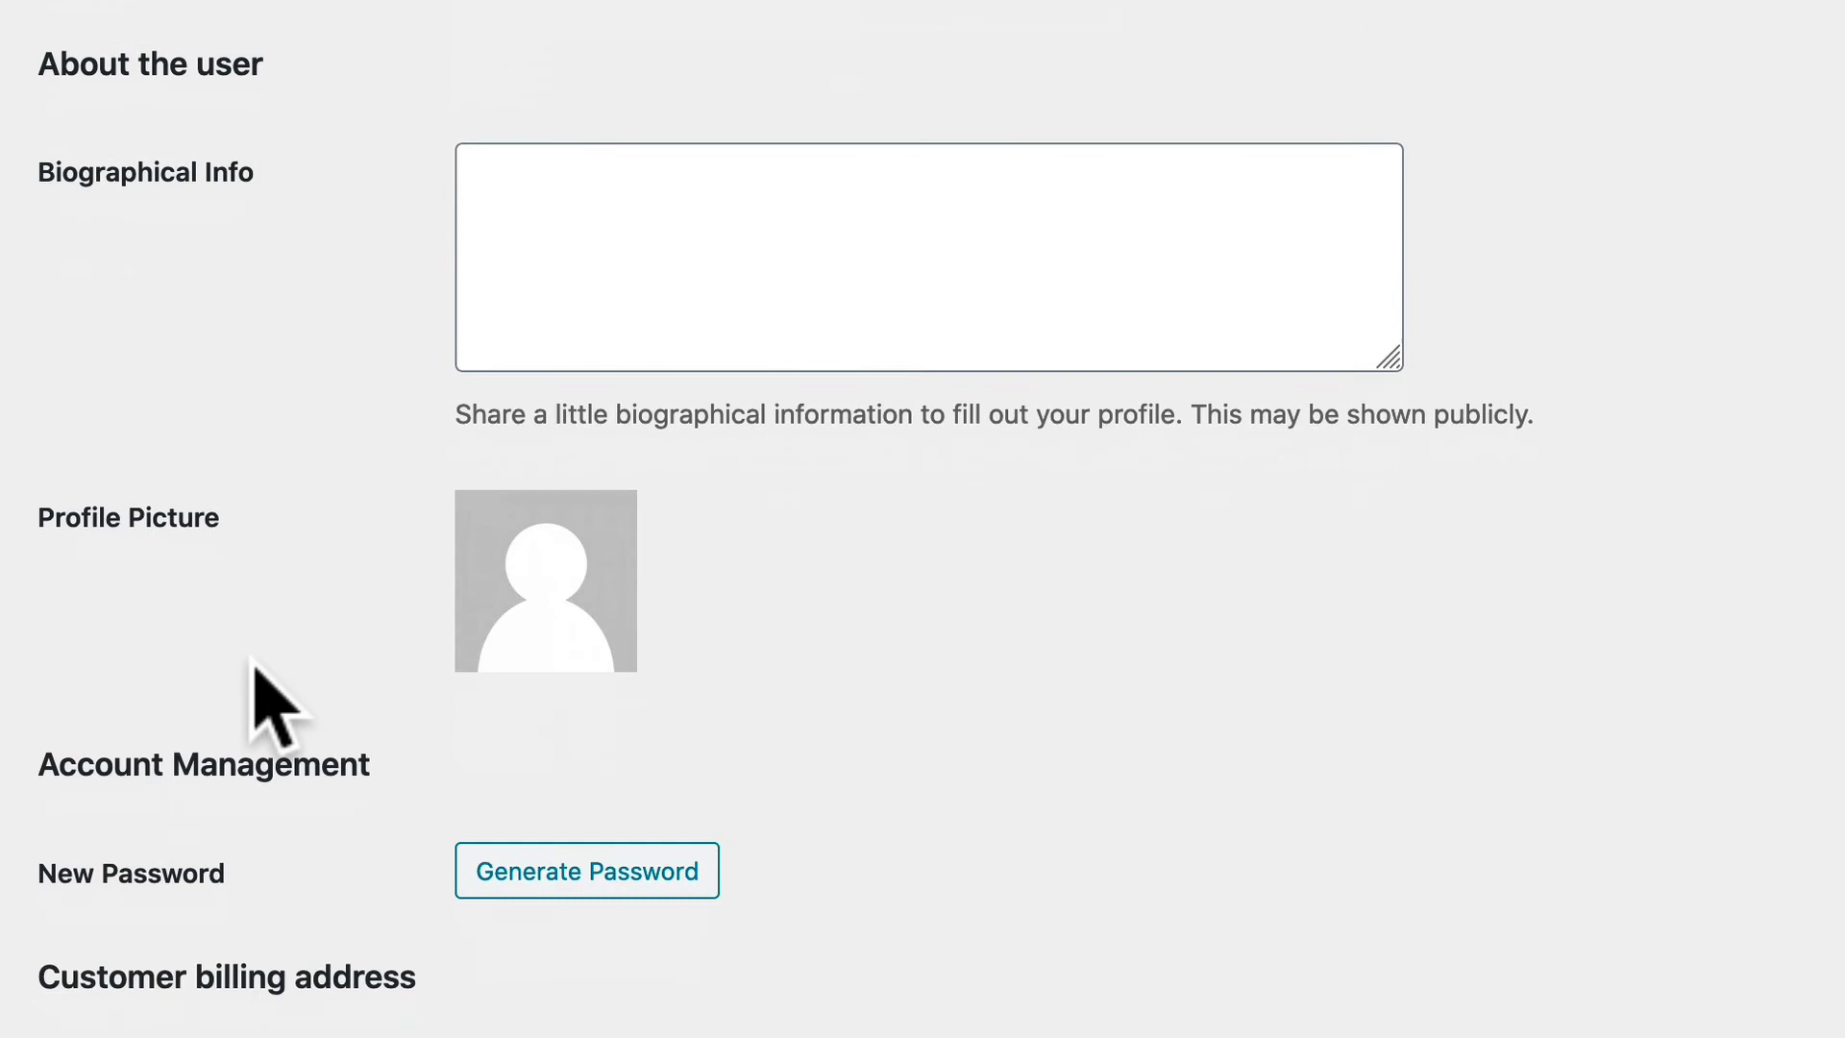
scroll(255, 673, down, 5)
scroll(187, 754, down, 7)
scroll(186, 755, down, 2)
scroll(156, 778, down, 7)
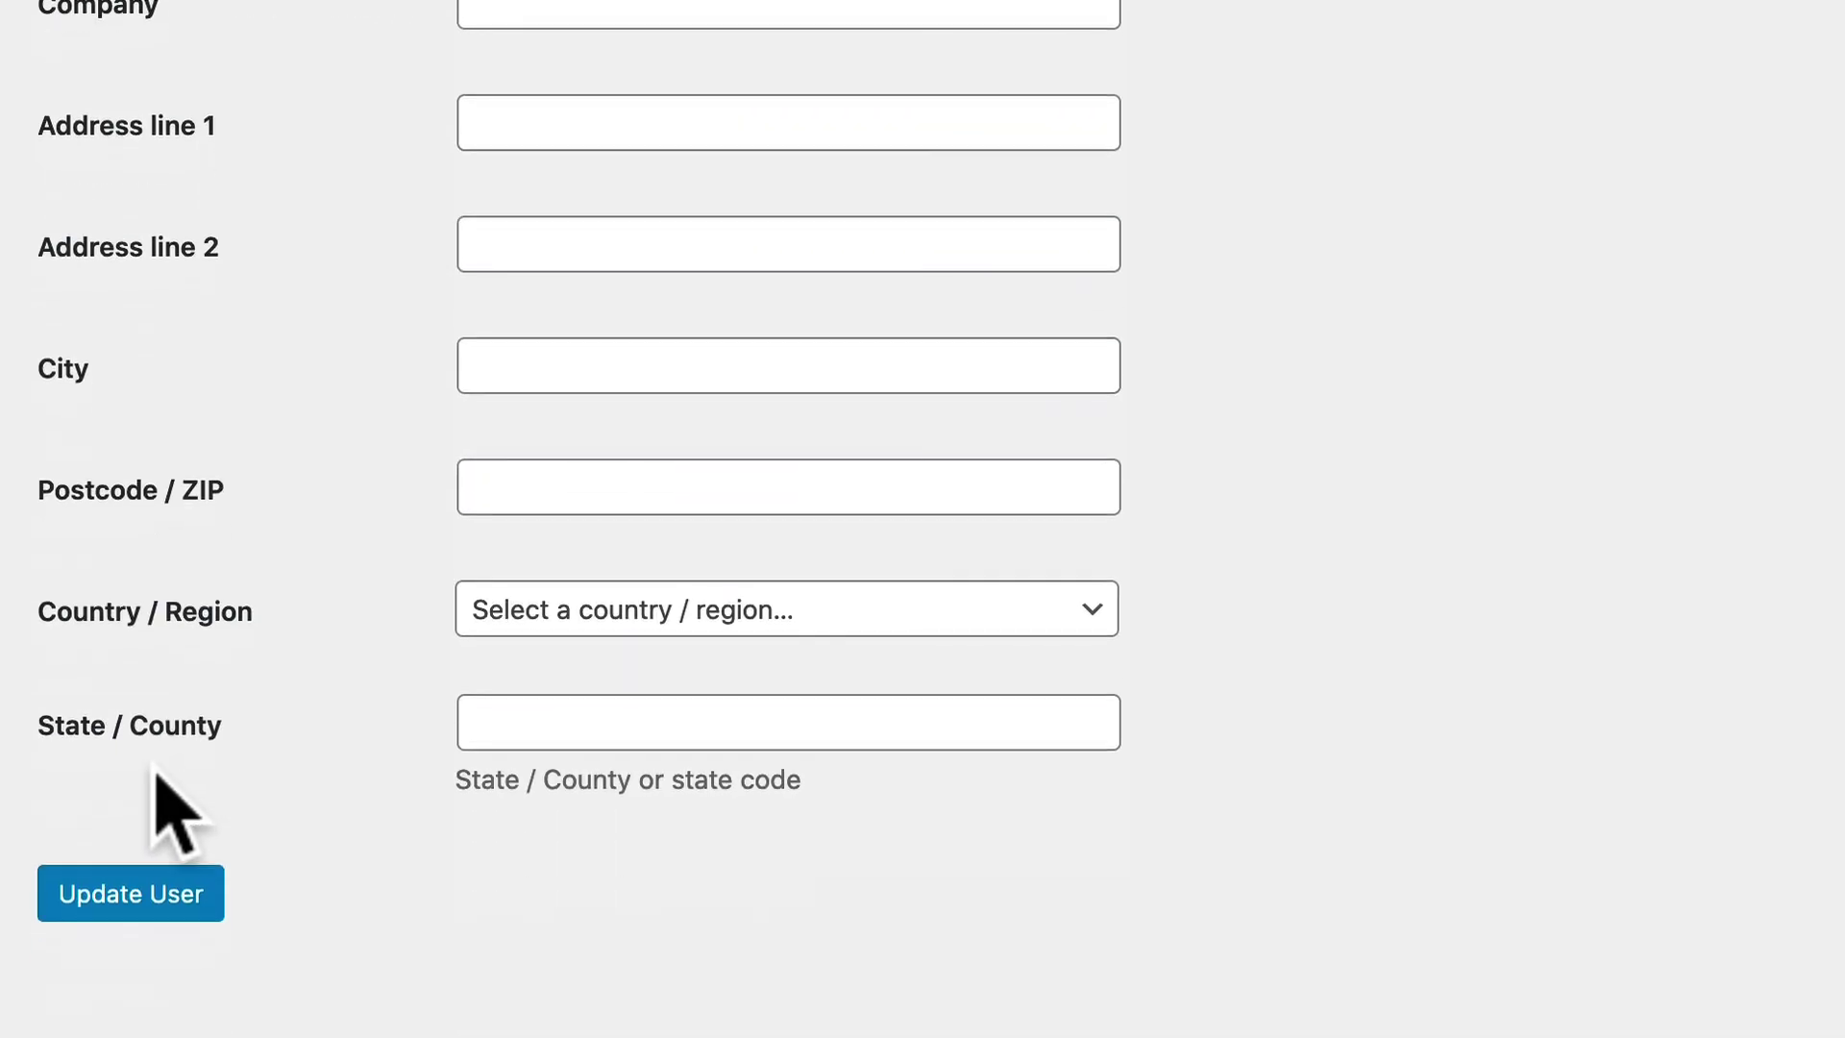
click(117, 893)
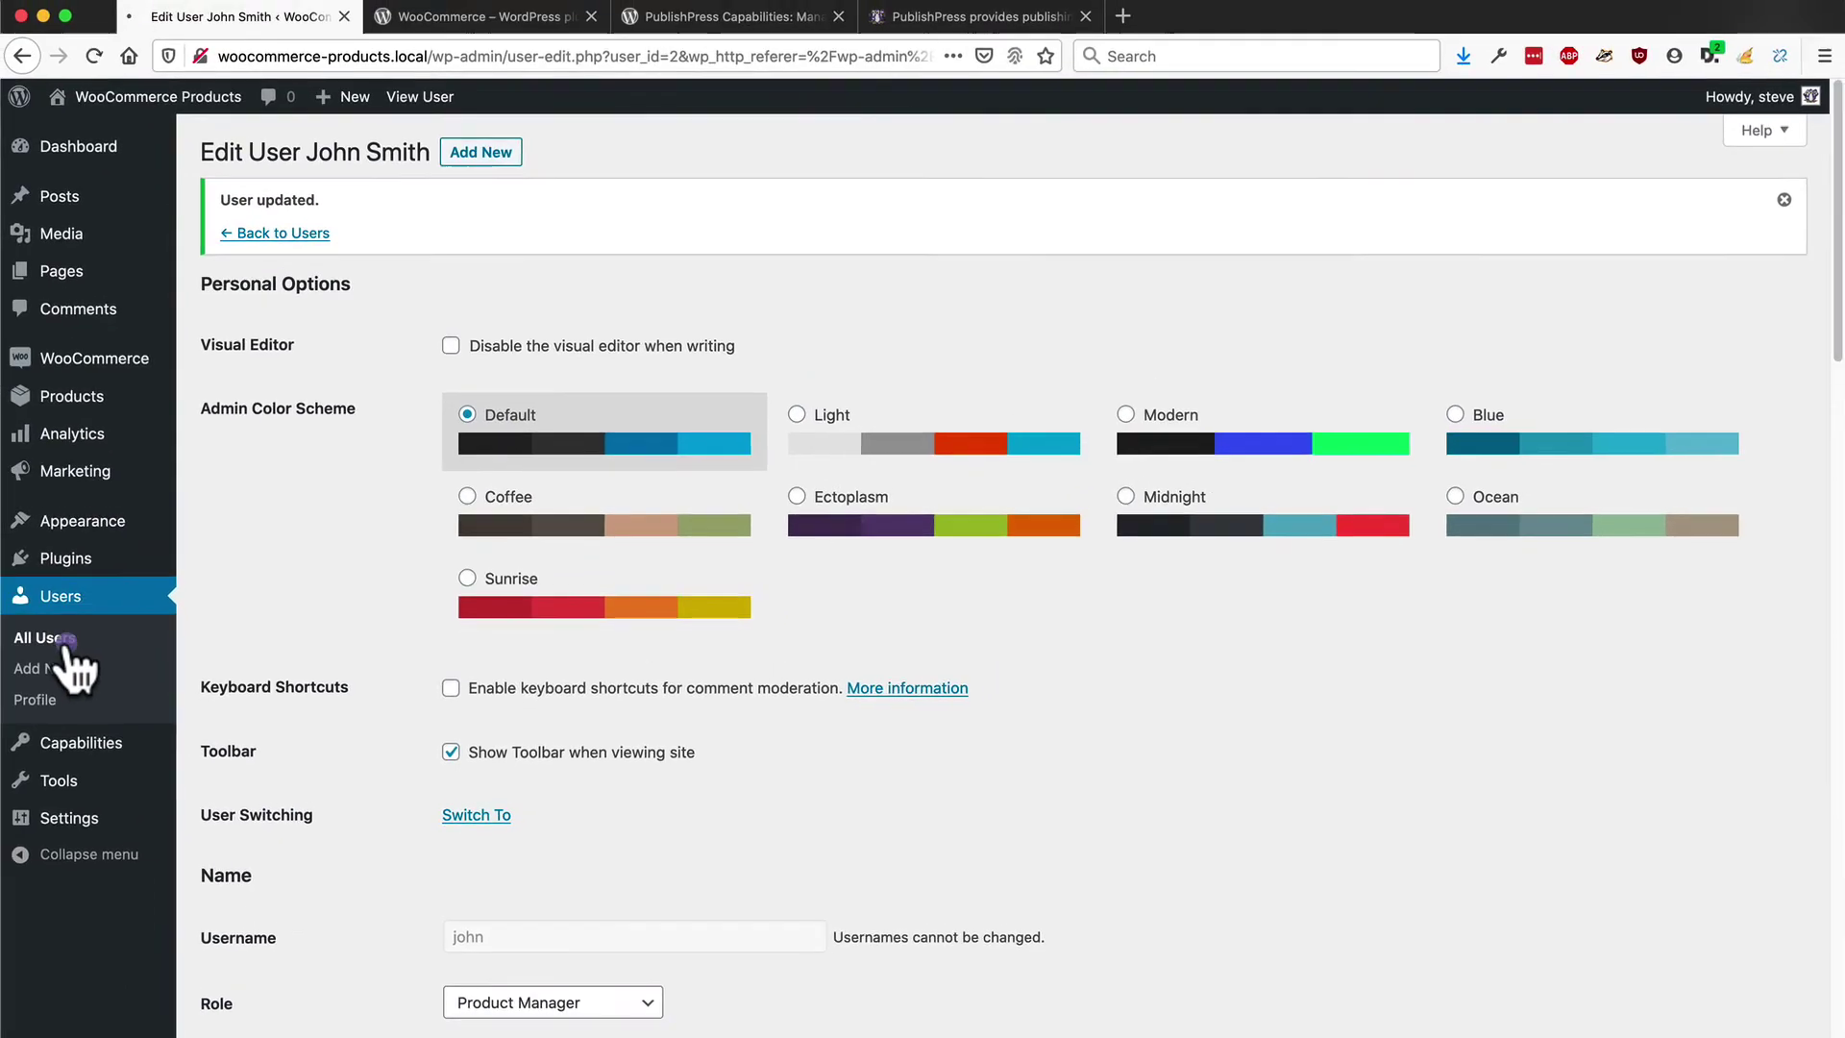
click(65, 639)
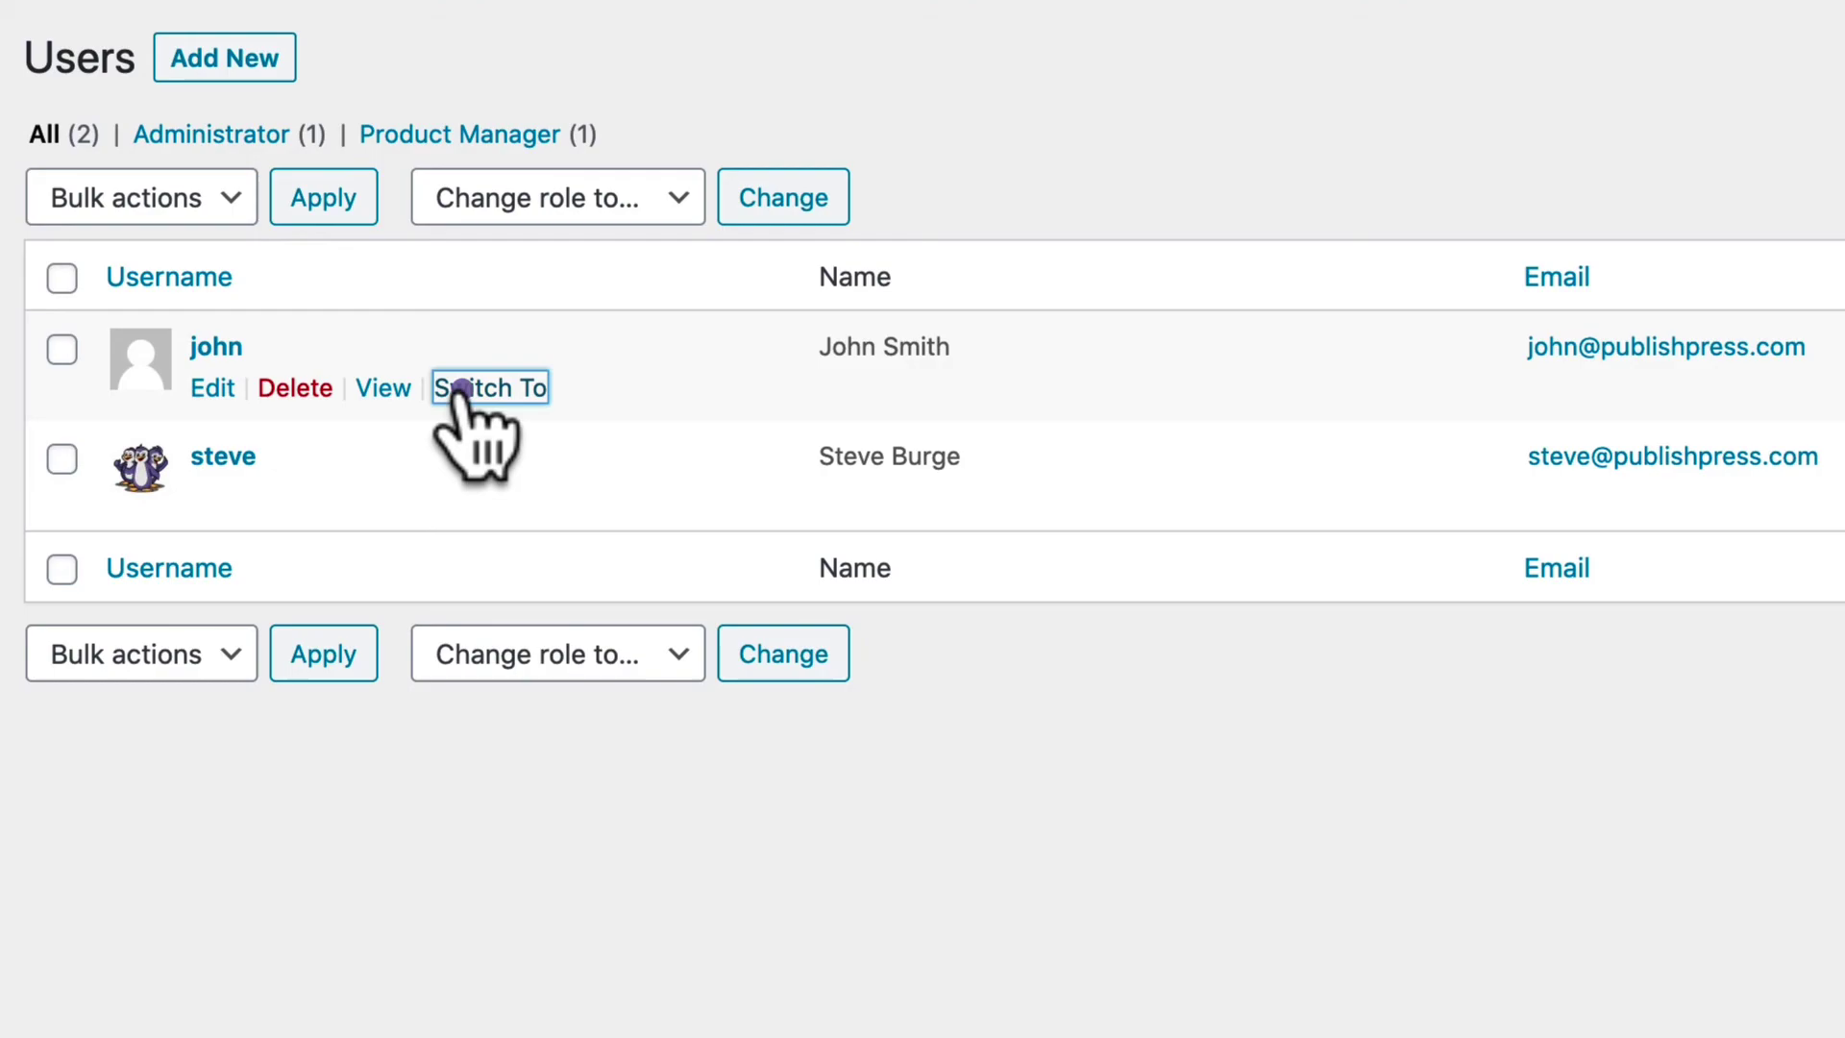
Switch to john's account to test the Product Manager restrictions.
click(458, 389)
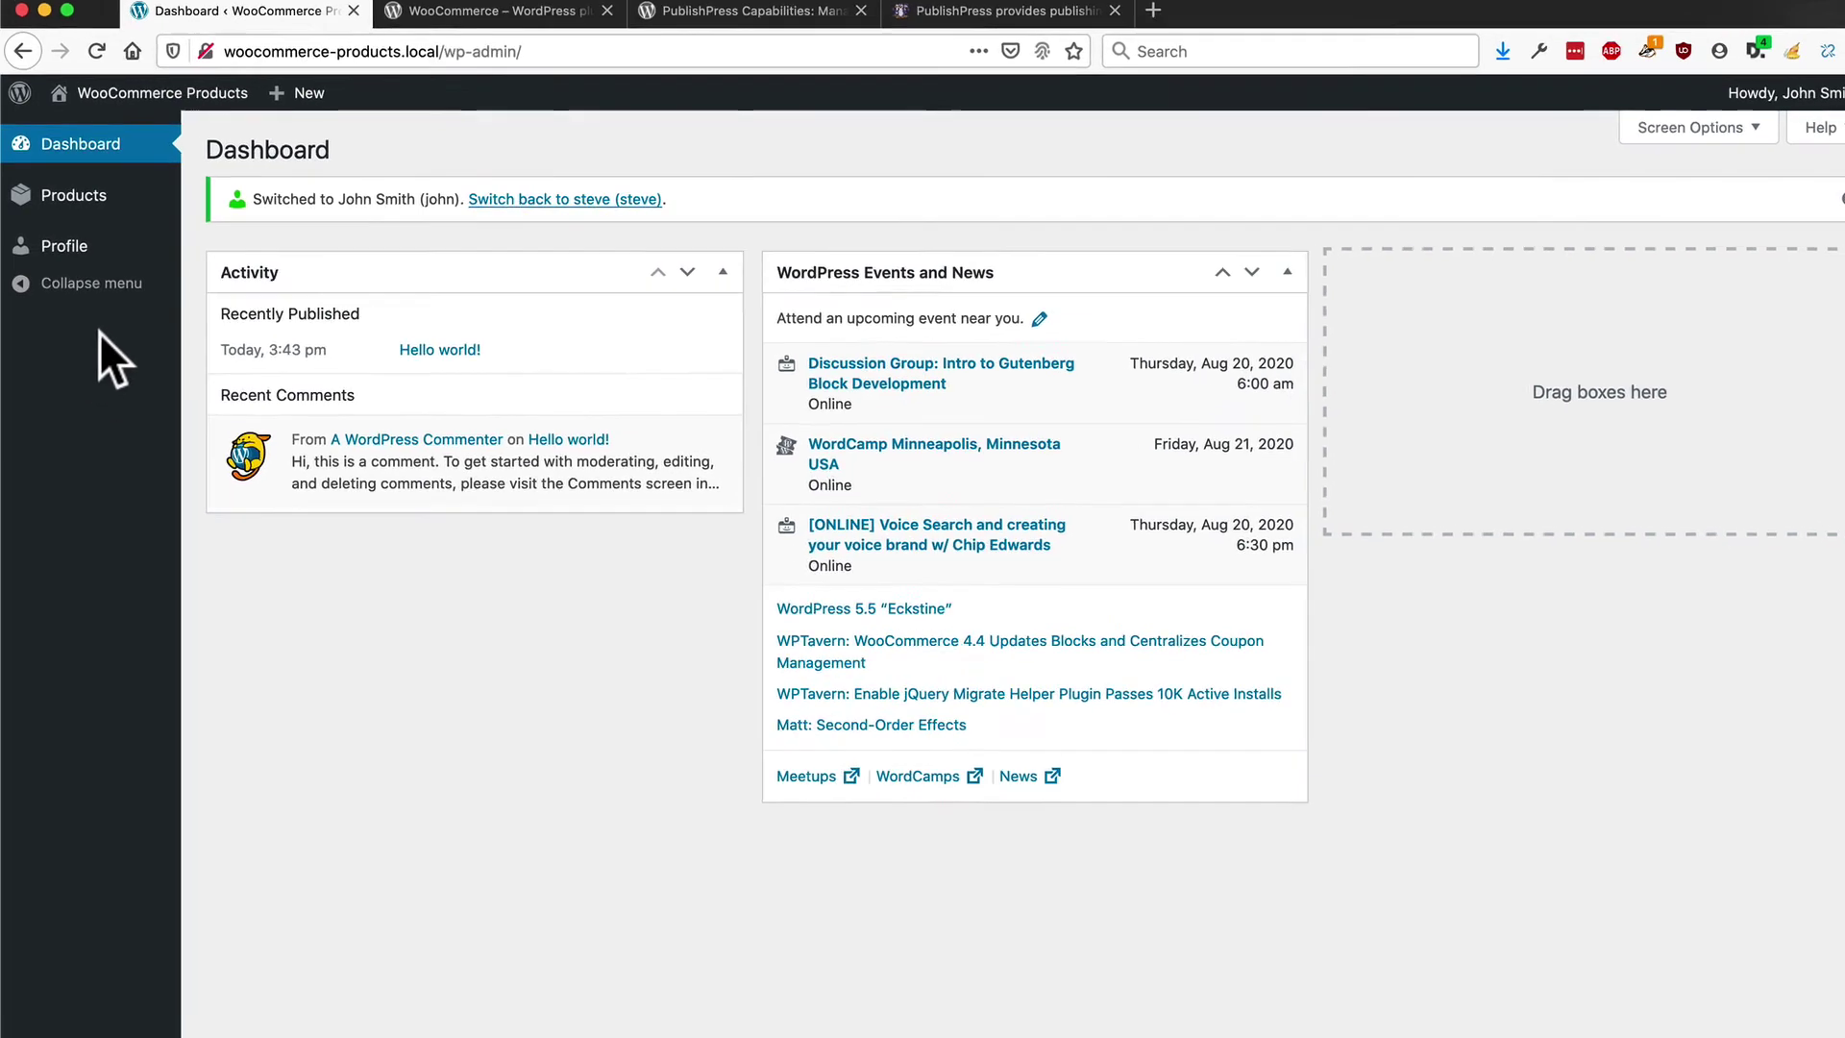
mouse_move(70, 198)
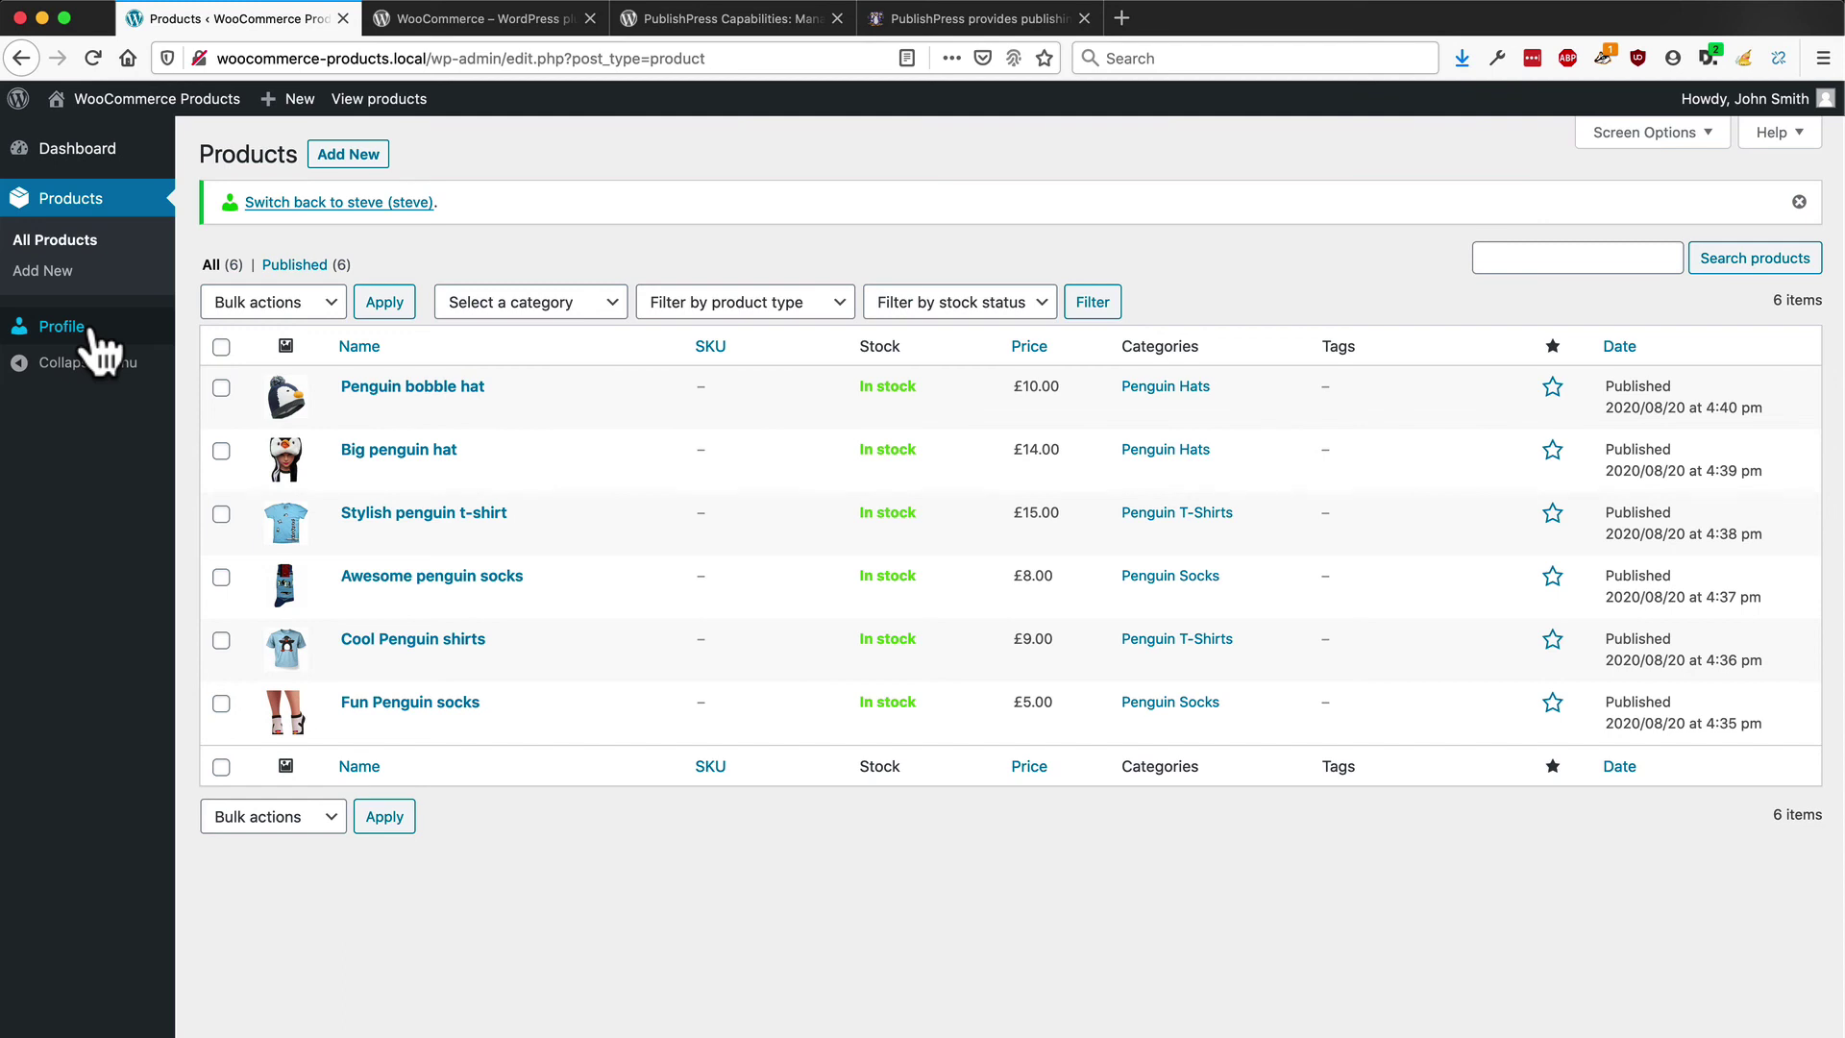
Browse the WooCommerce and PublishPress Capabilities plugin pages, ending on the PublishPress homepage.
click(454, 22)
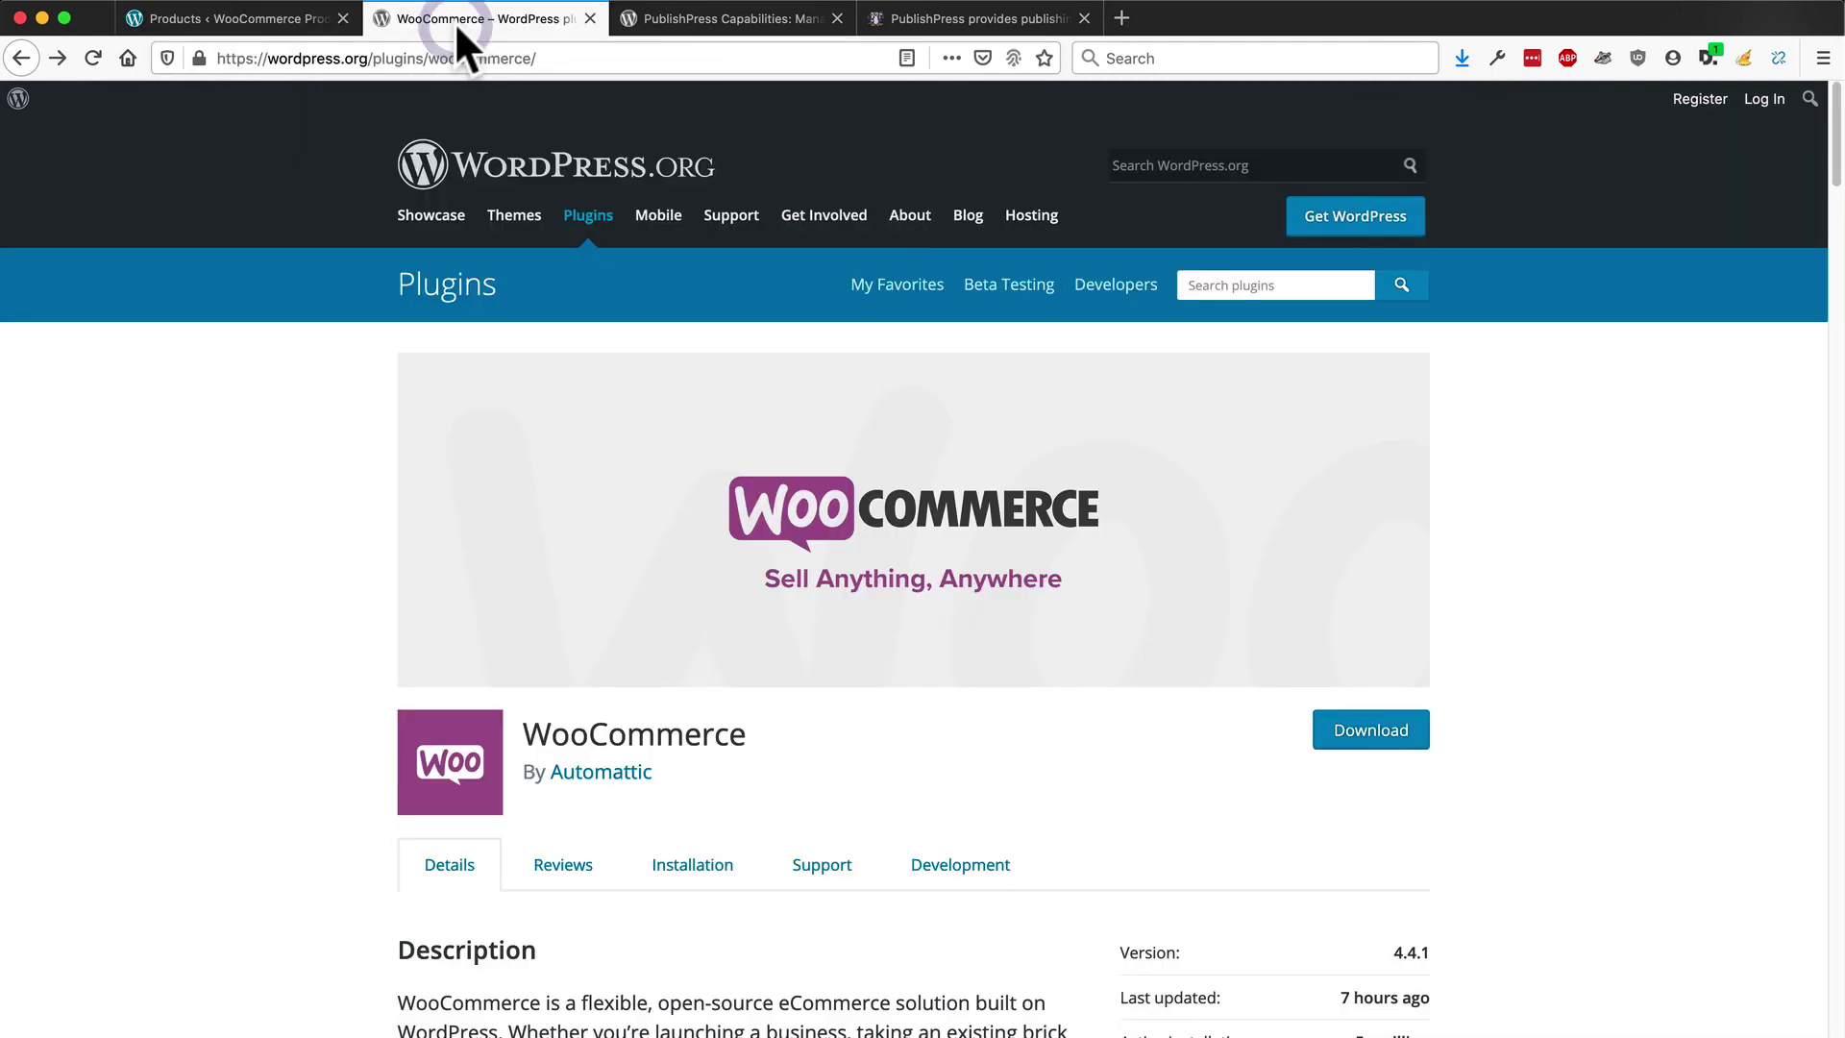
click(708, 16)
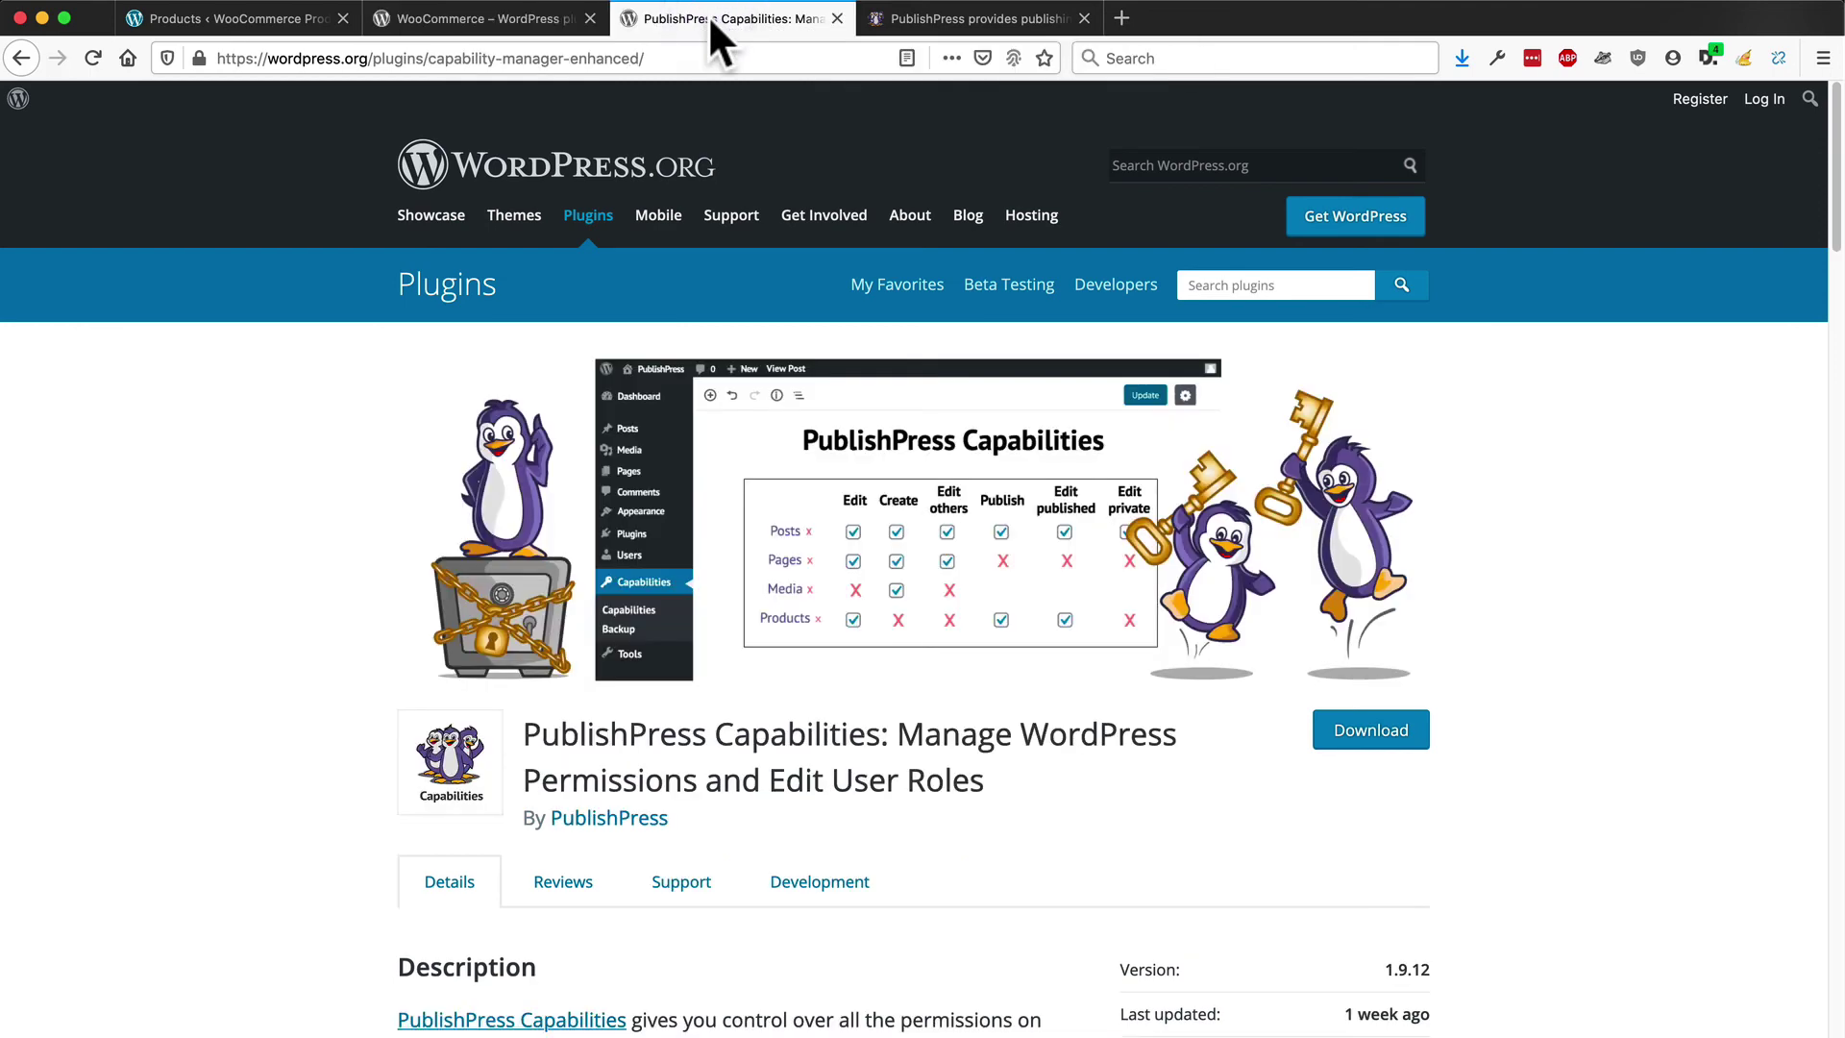
click(909, 19)
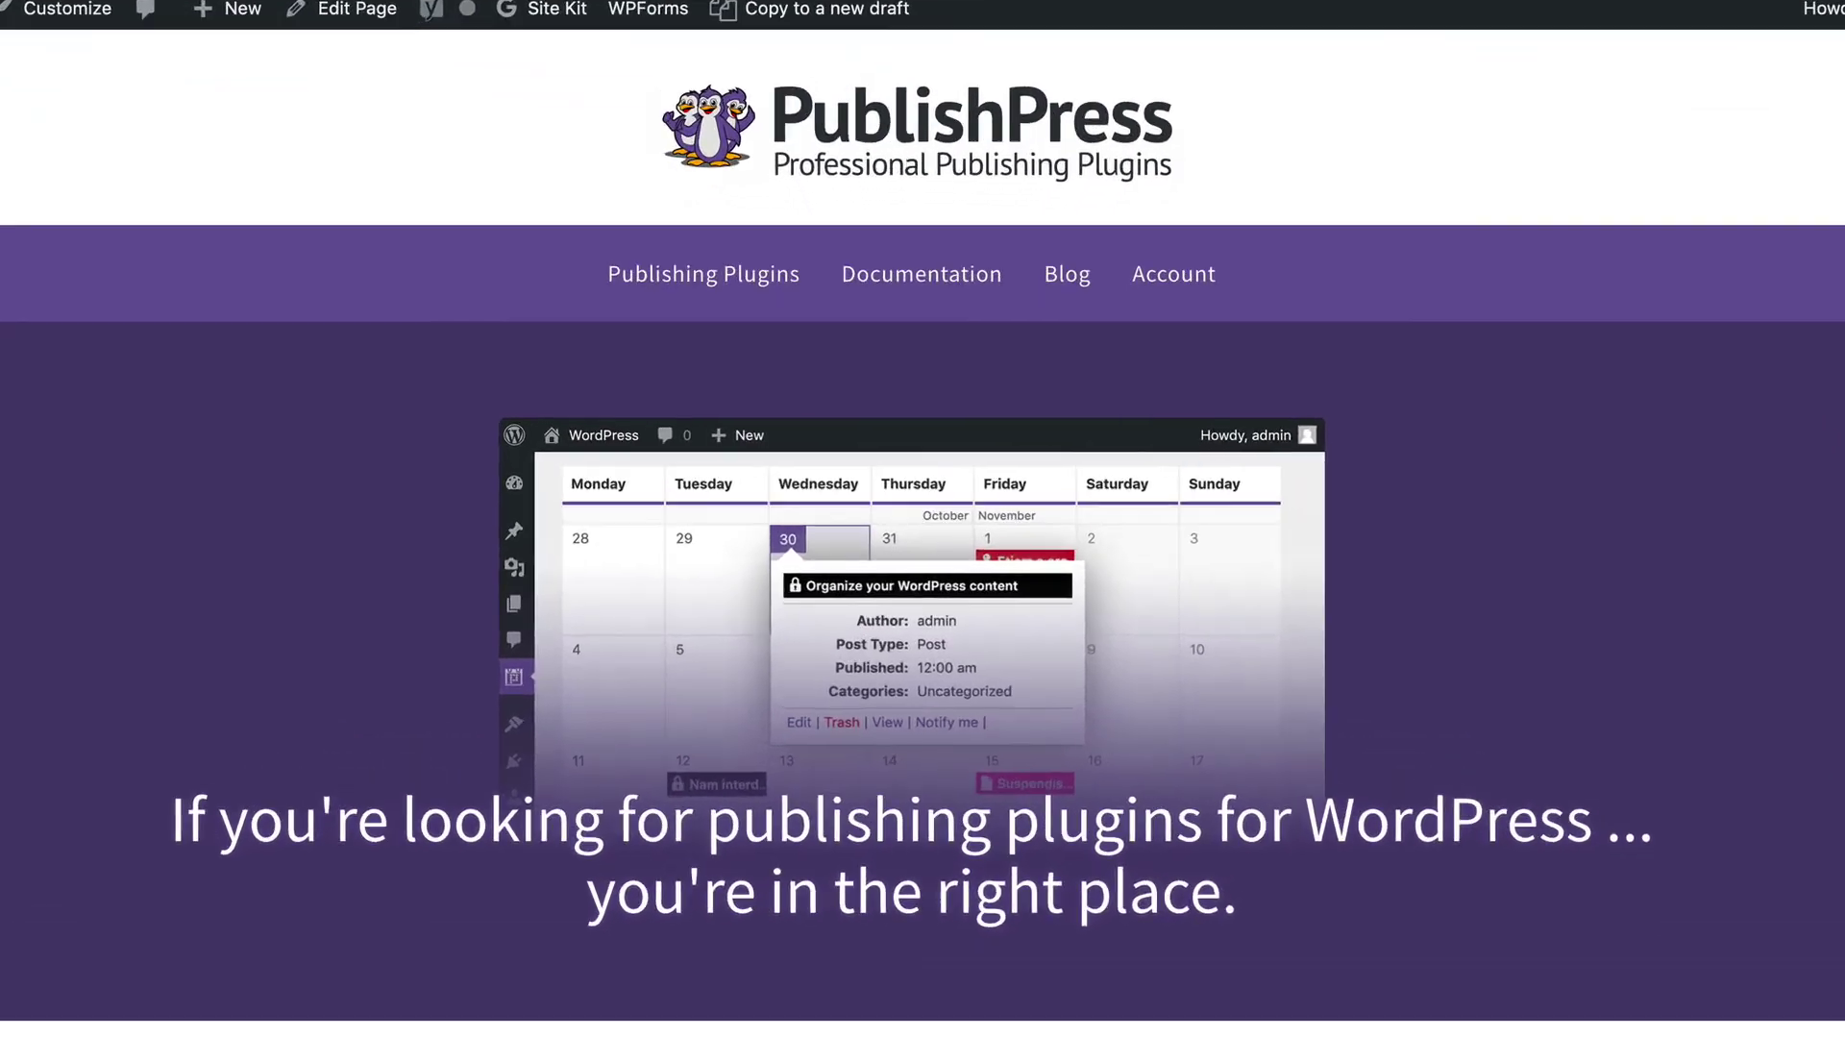